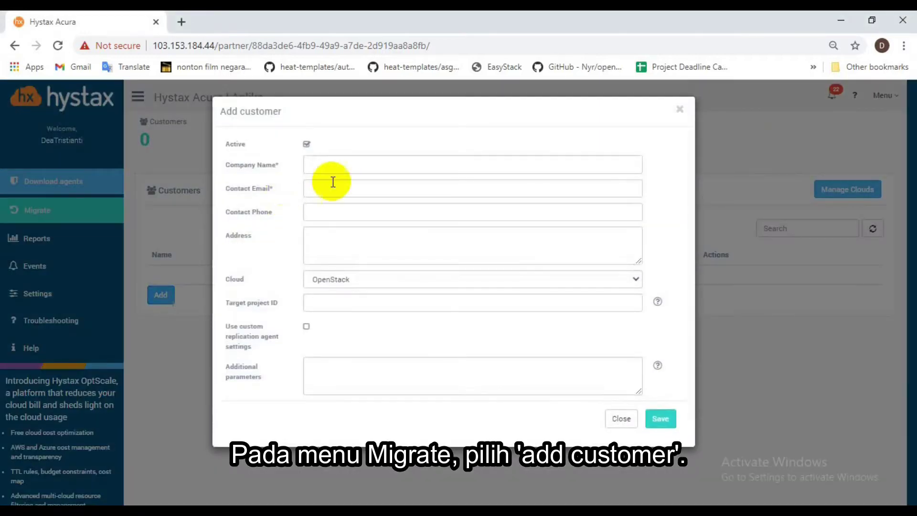
- Add a customer with the company name VMWare-Easystack and a contact email, keeping OpenStack as the cloud, and save it
left_click(337, 168)
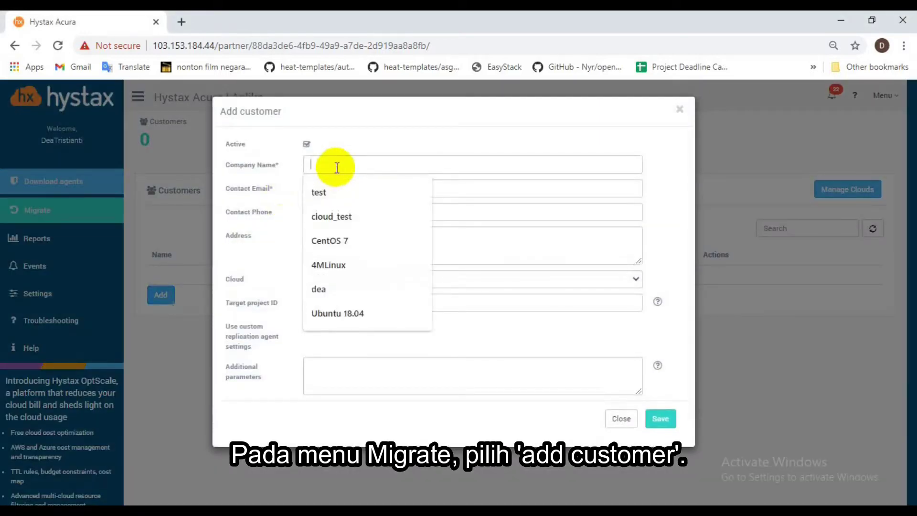
type("Vmw")
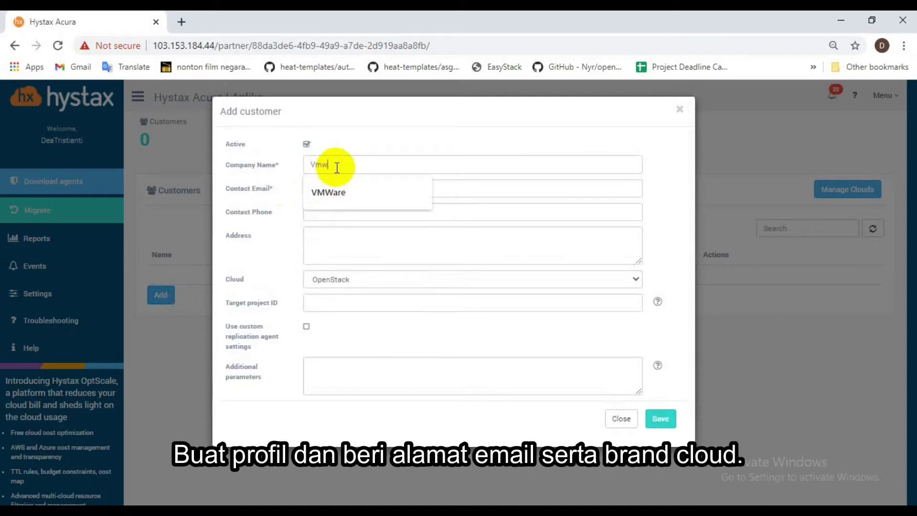
key("BackSpace")
key("BackSpace")
type("MWare-Easystack")
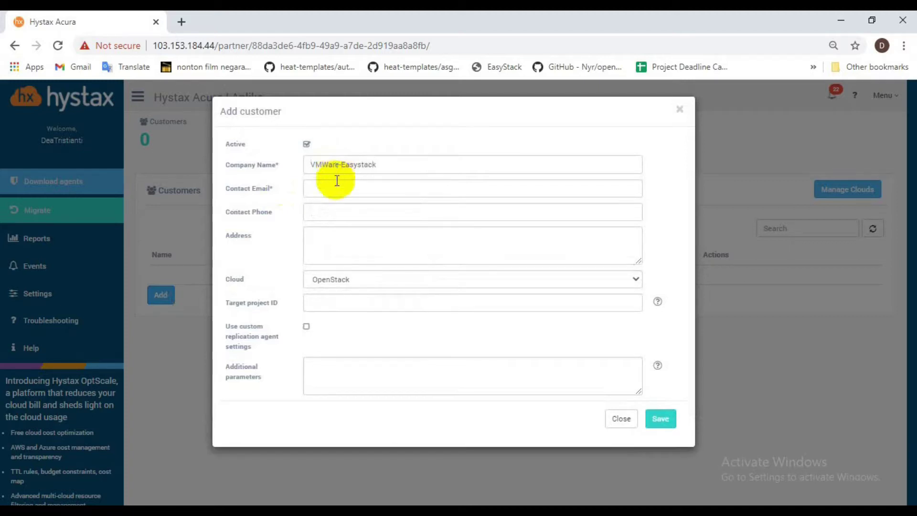
left_click(334, 191)
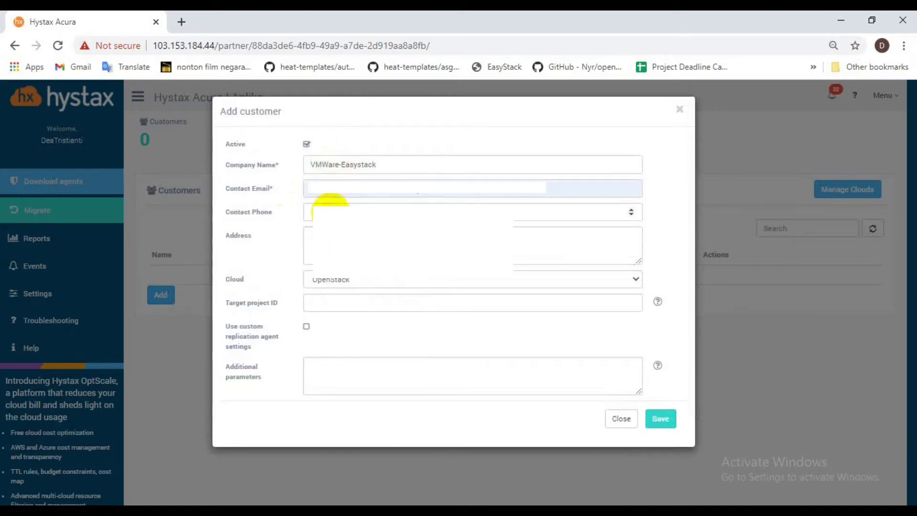
left_click(660, 420)
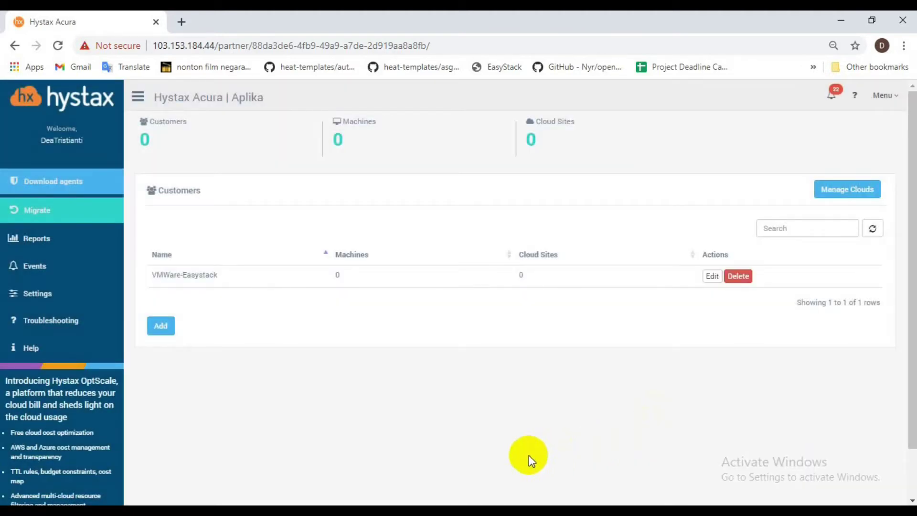
- Begin the agent download process with VMWare-Easystack as the selected customer
left_click(59, 183)
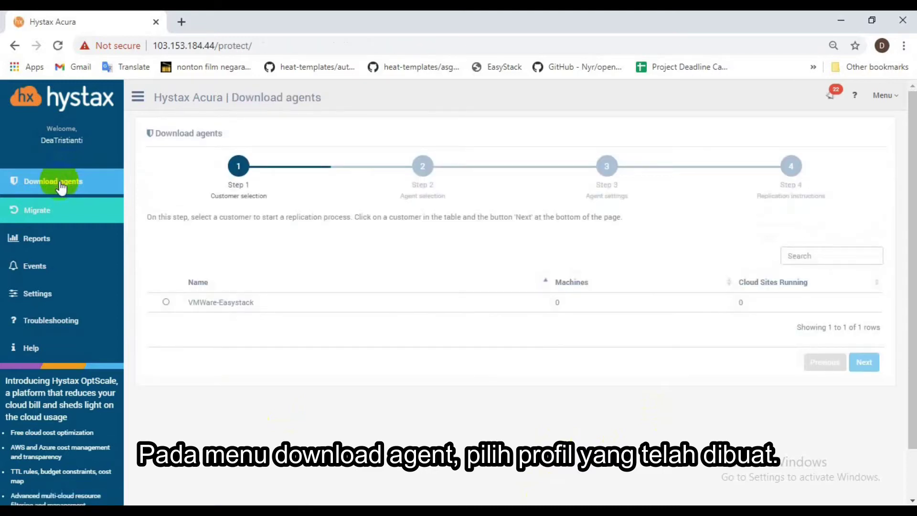
left_click(166, 301)
left_click(872, 366)
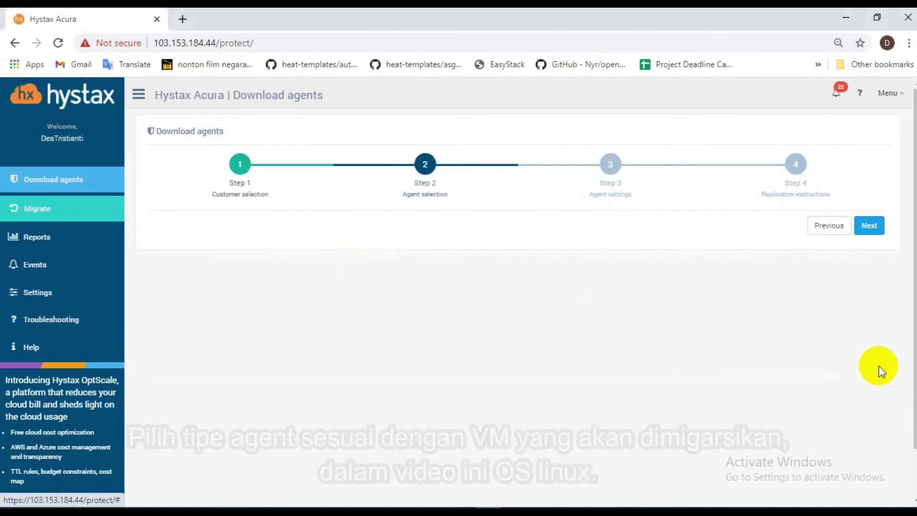
- Choose the Linux agent with the CentOS/RHEL (.rpm package) distribution and proceed to the replication instructions
left_click(715, 286)
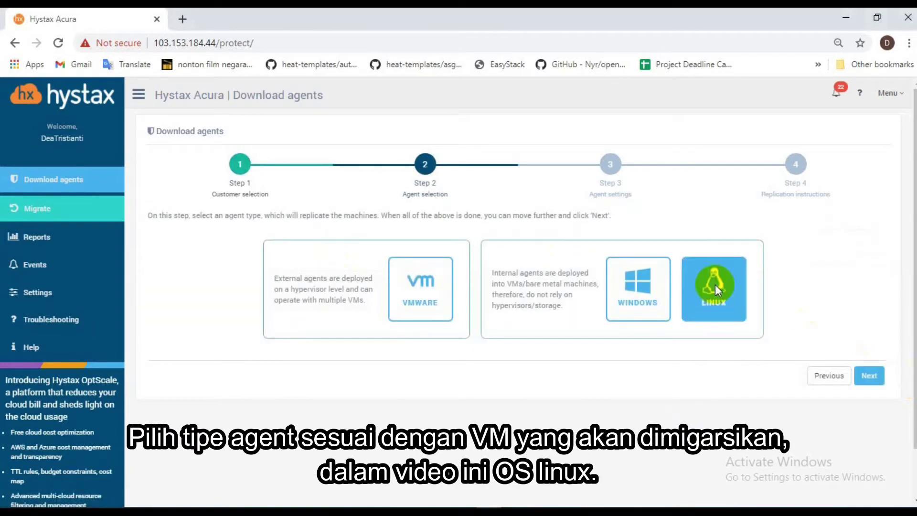
left_click(870, 376)
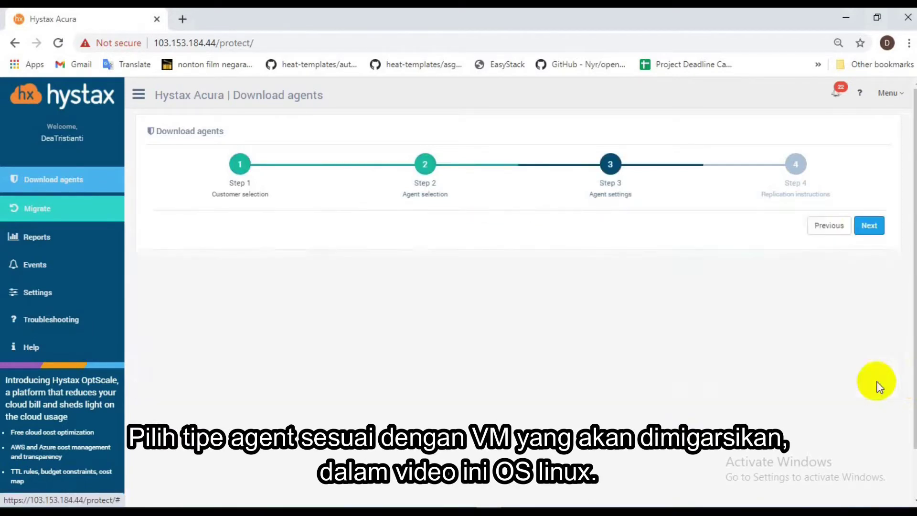
left_click(813, 320)
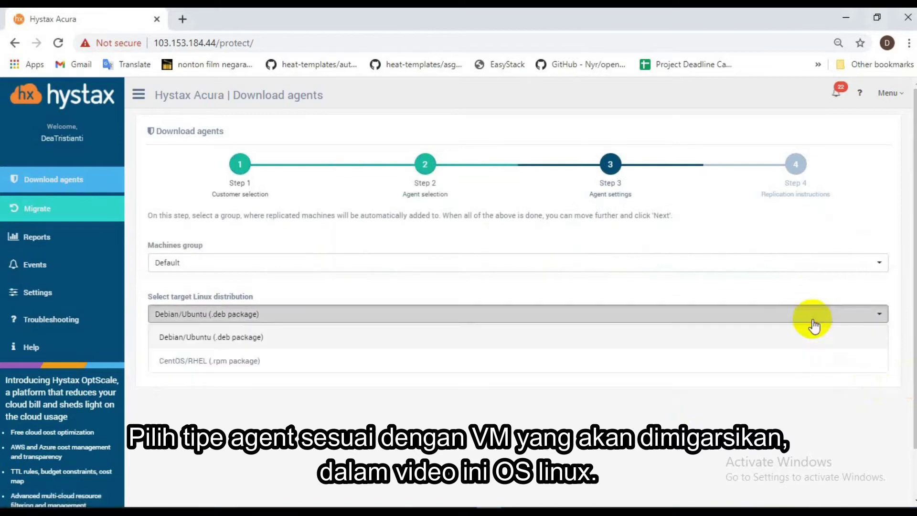
left_click(763, 367)
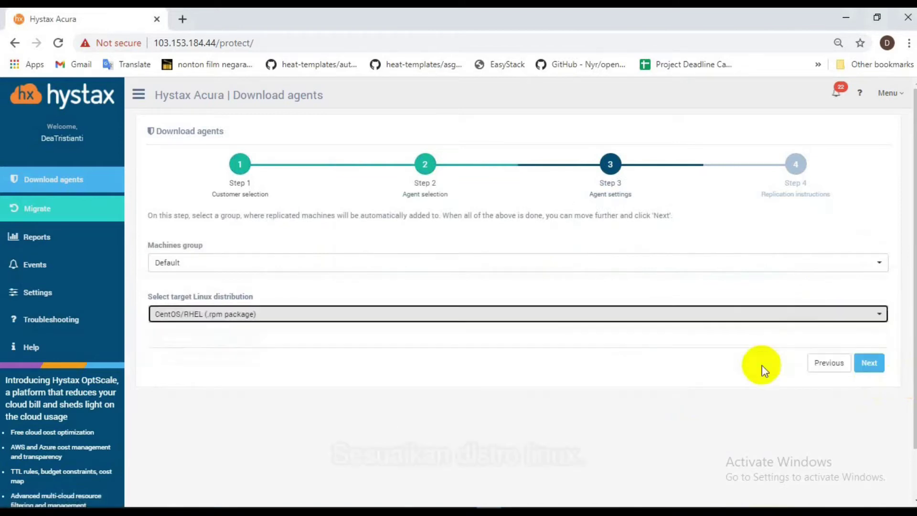
left_click(870, 367)
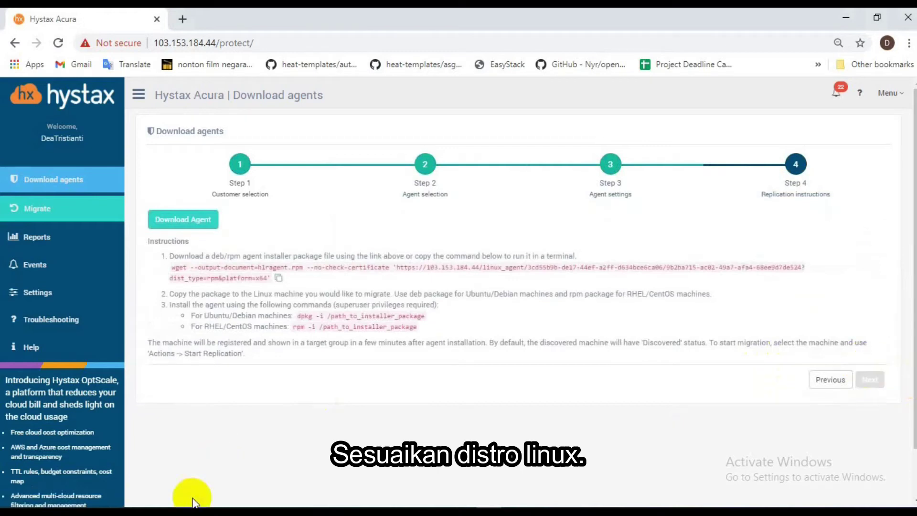
- Switch to PuTTY, dismiss the network error, and restart the session to 192.168.50.151, accepting the server's new host key
key("alt+Tab")
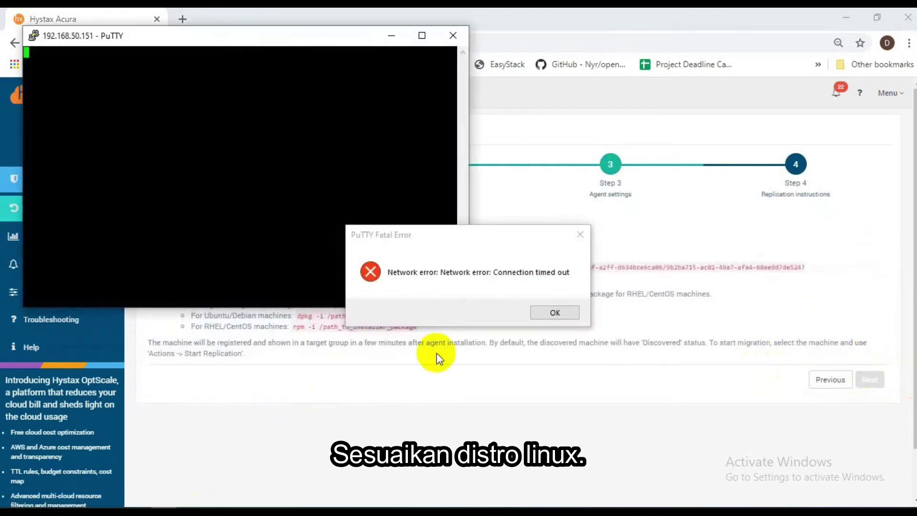
left_click(540, 311)
left_click(275, 85)
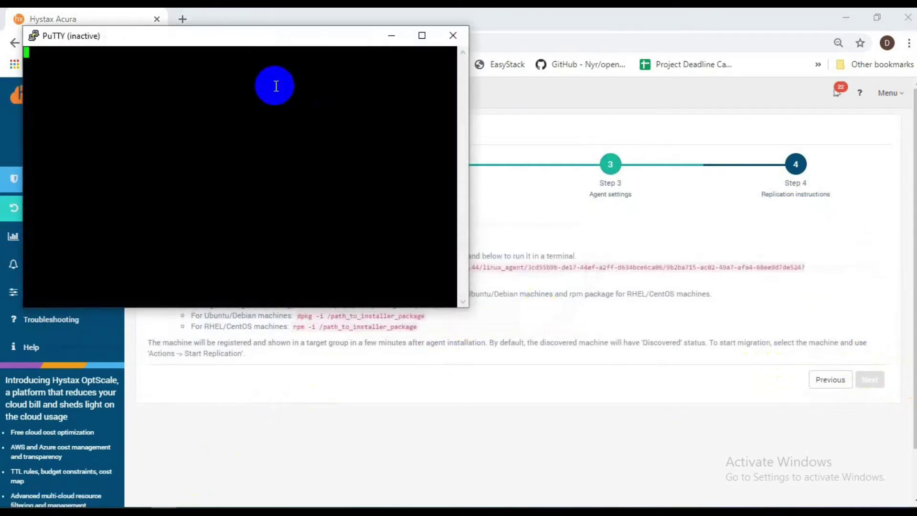
right_click(265, 41)
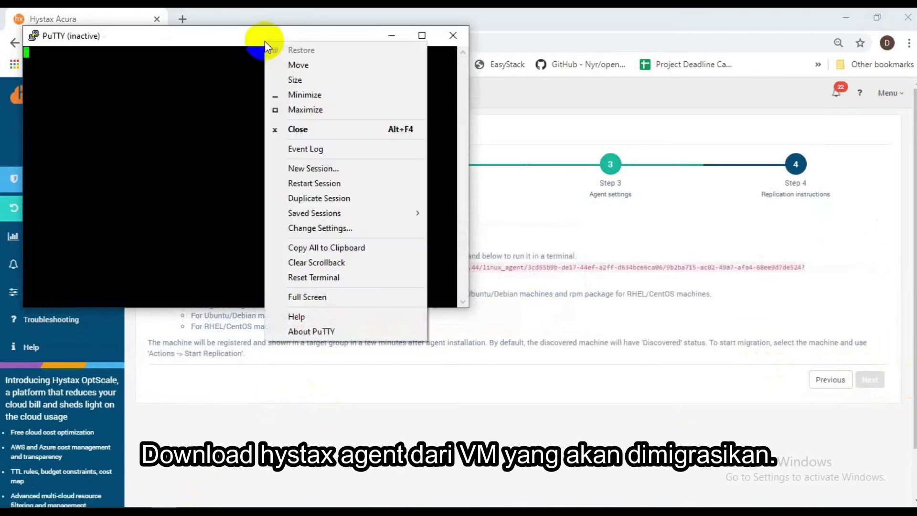
left_click(315, 185)
key("Left")
key("Left")
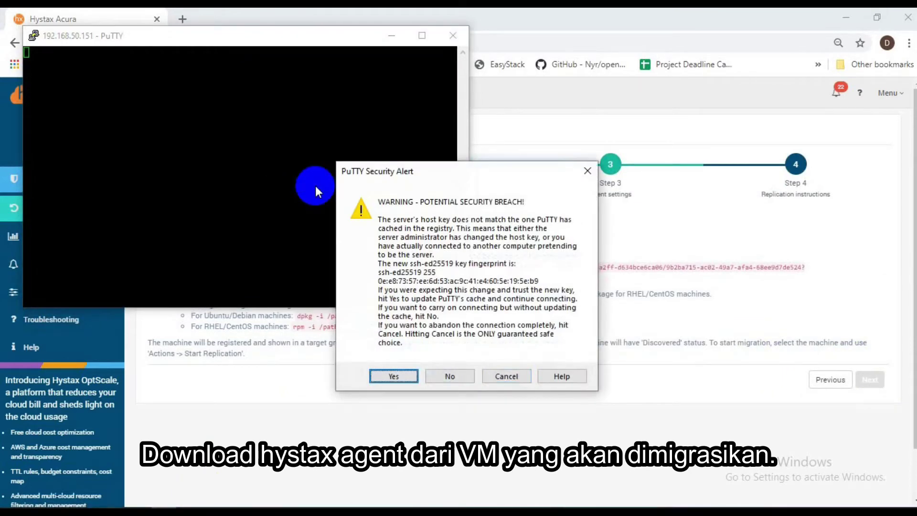
key("Return")
- Log in to the virtual machine as root with the account password
type("root")
key("Return")
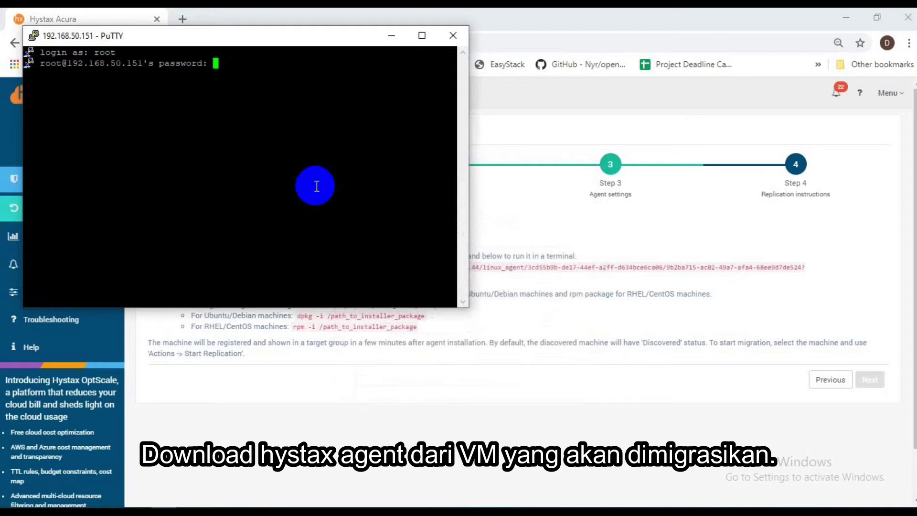
key("Return")
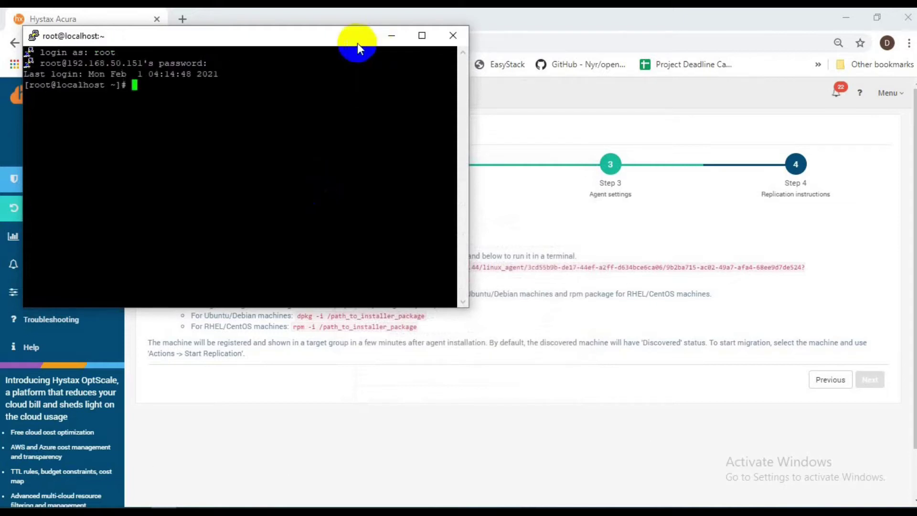
- Copy the wget command for hlragent.rpm from the Hystax Acura instructions and try to run it in the PuTTY terminal
left_click_drag(348, 33, 515, 326)
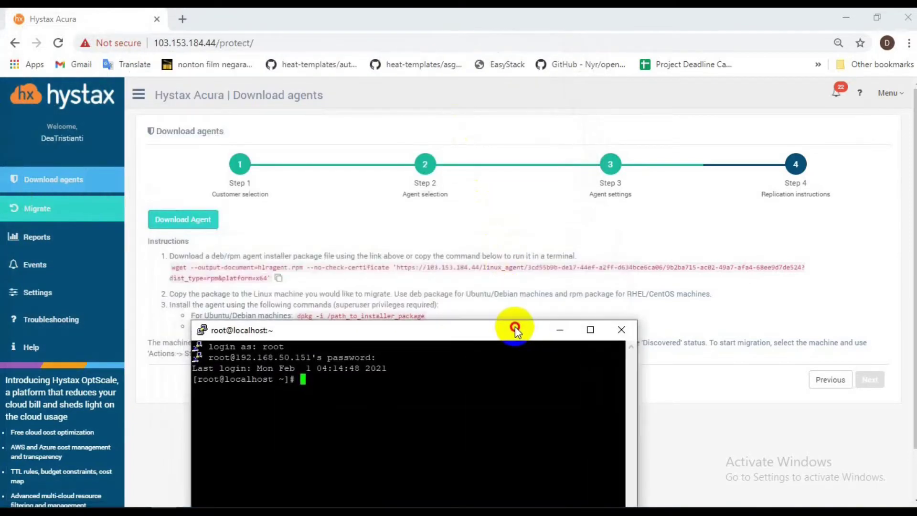
left_click(279, 278)
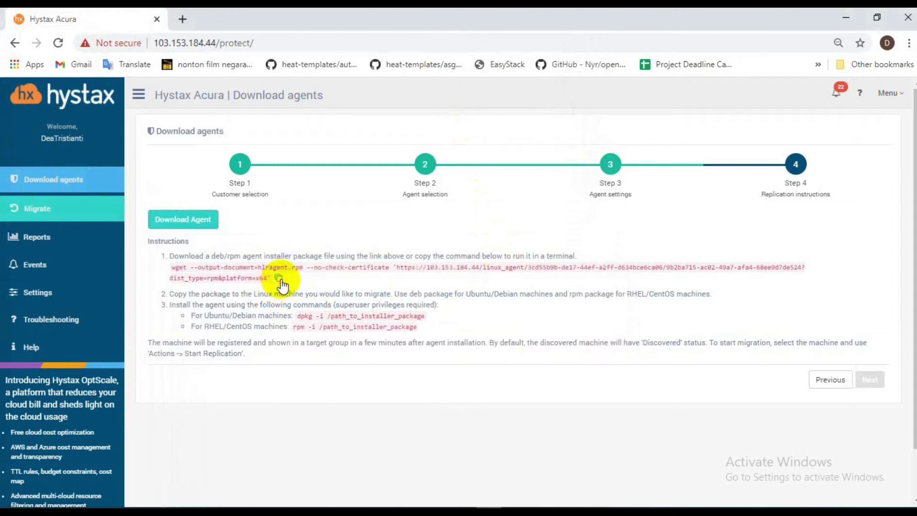
left_click(154, 504)
left_click(305, 384)
right_click(320, 379)
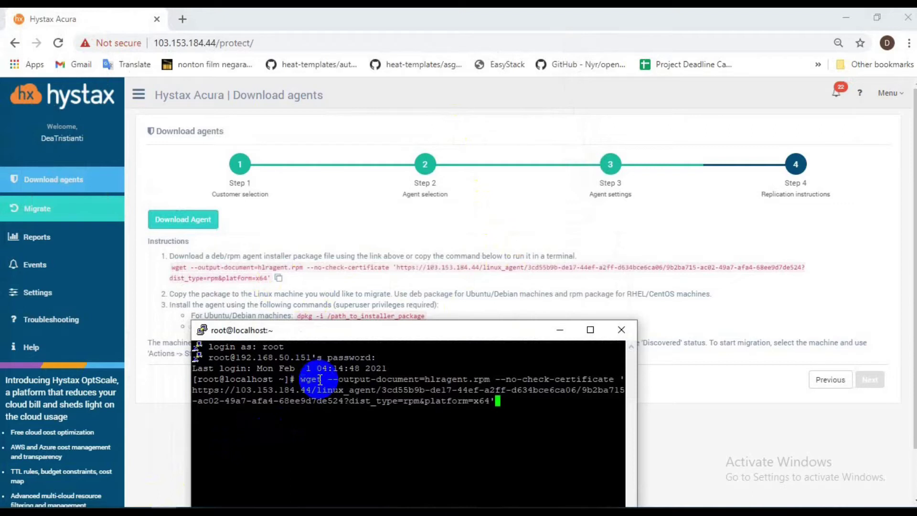
key("Return")
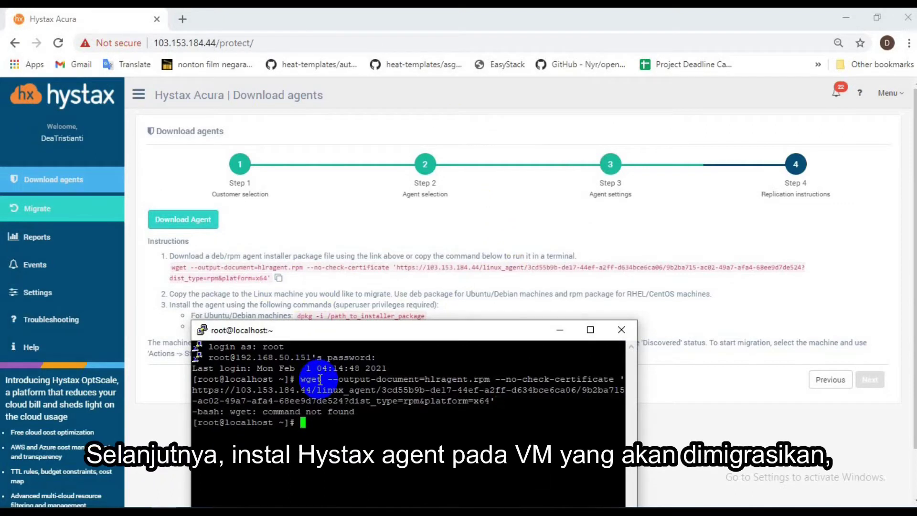
- Install wget on the virtual machine with "yum install wget", approving the package download and the GPG key import
type("yum install wget")
key("Return")
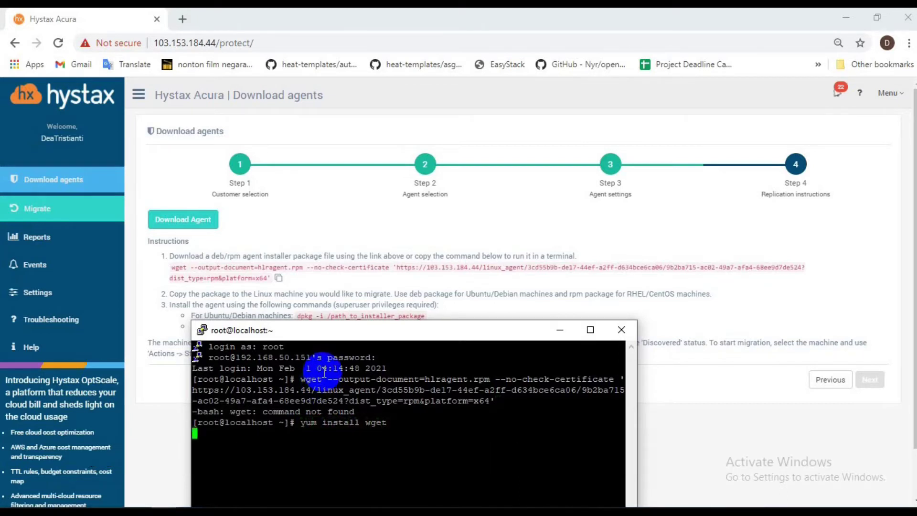
left_click_drag(337, 330, 344, 158)
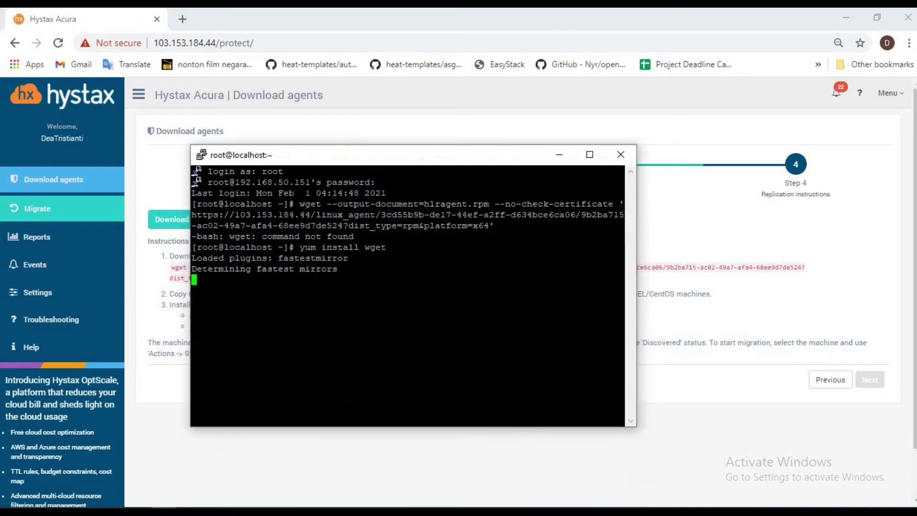
type("y")
key("Return")
left_click(402, 489)
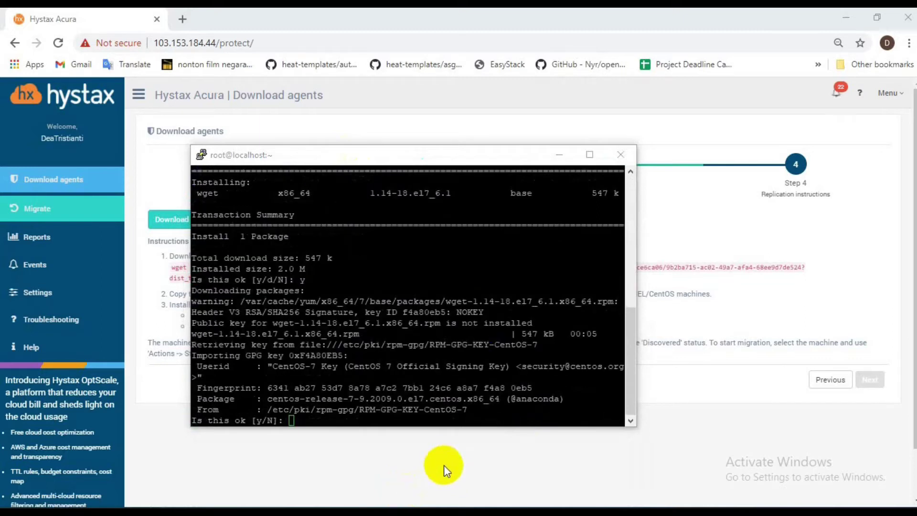
left_click(436, 415)
type("y")
key("Return")
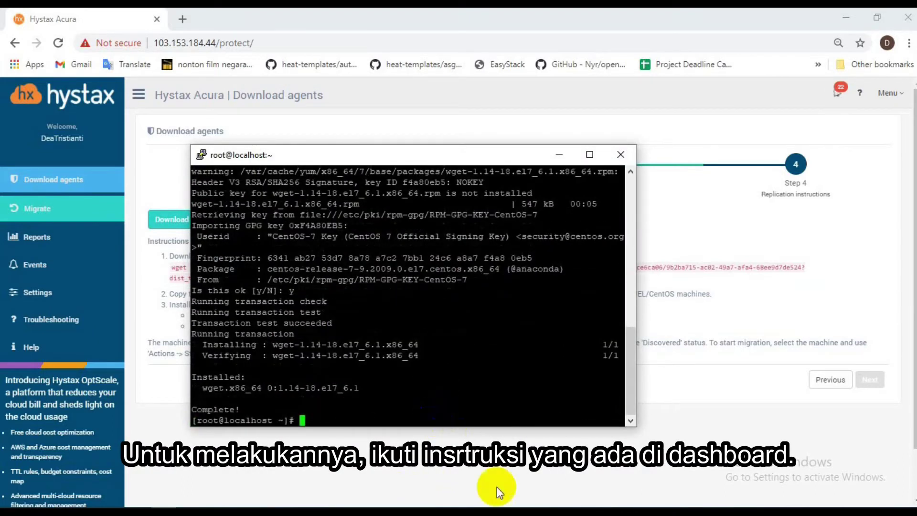
- Download hlragent.rpm by running the copied wget command again, and list the files in the home directory
right_click(508, 390)
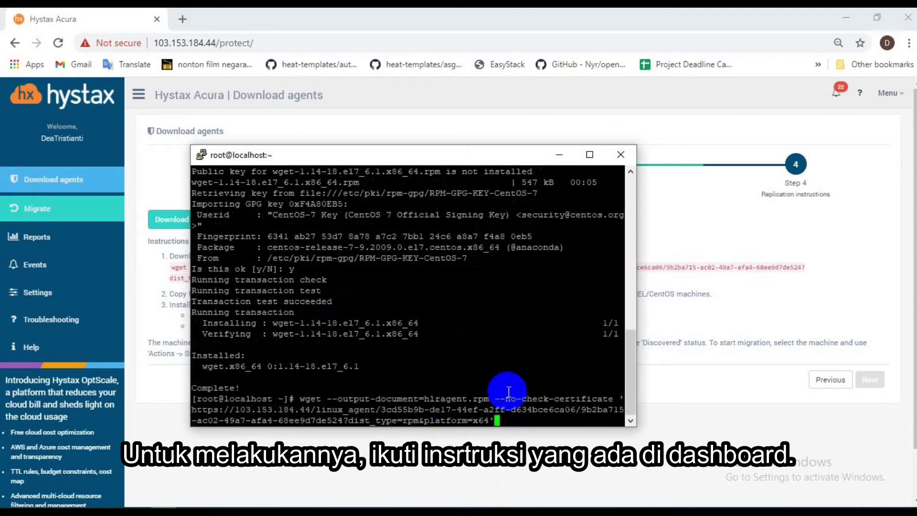
key("Return")
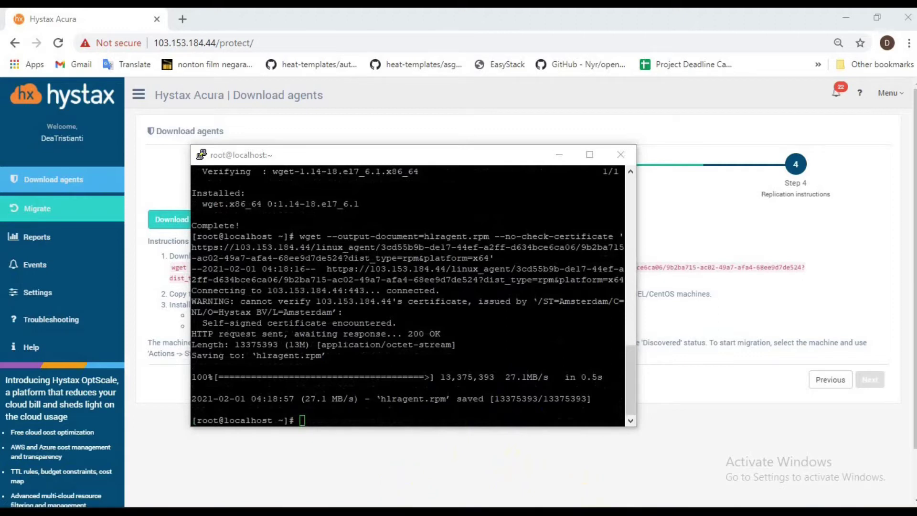
left_click(390, 395)
type("ls")
key("Return")
type("\\")
key("BackSpace")
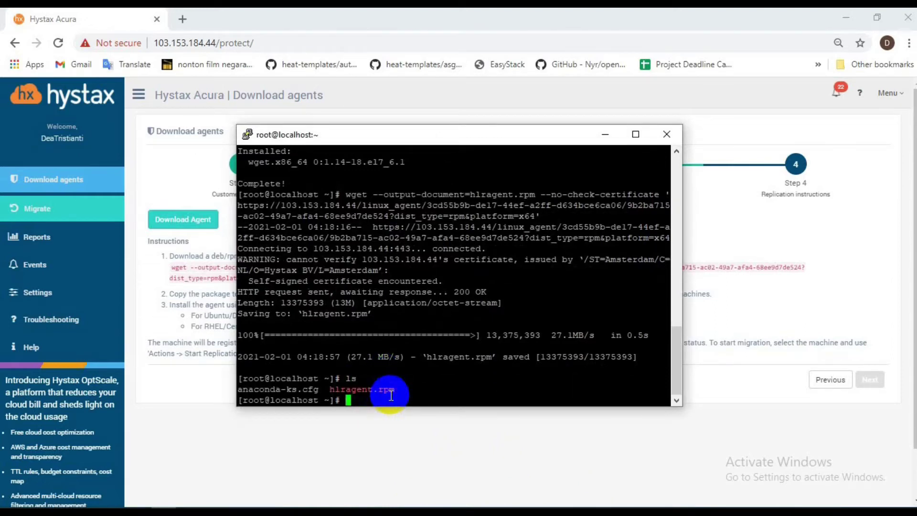
- Install the Hystax agent package with the command "rpm -i hlragent.rpm"
type("rpm -i hl")
key("Tab")
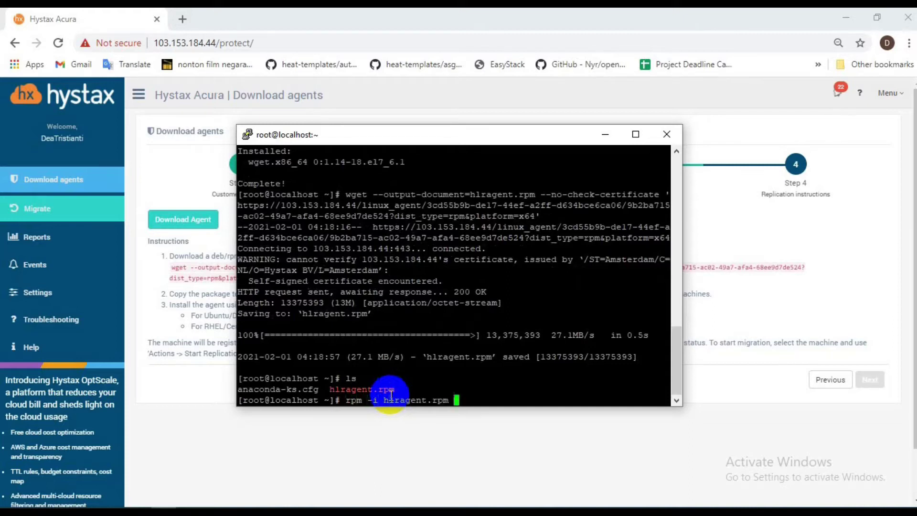
key("Return")
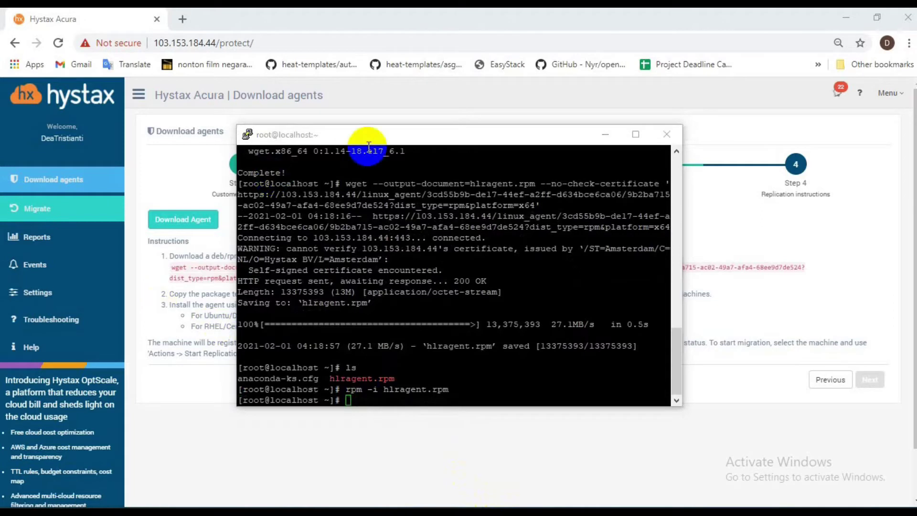
- Return to Hystax Acura, open the VMWare-Easystack customer, and select the localhost.localdomain machine in the Default group
left_click(604, 136)
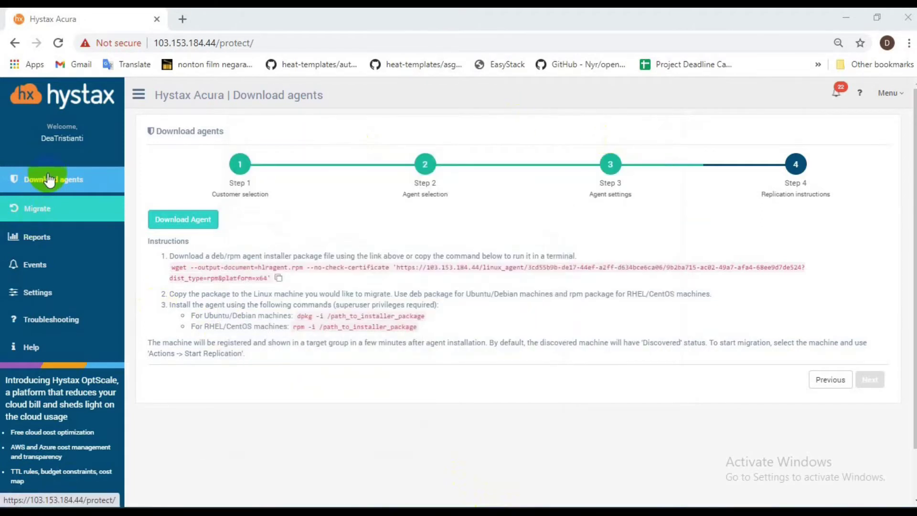
left_click(70, 99)
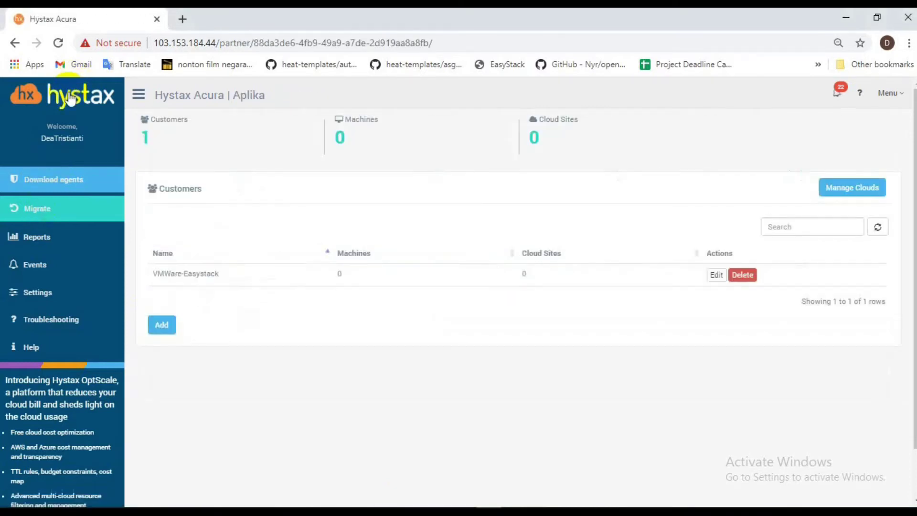
left_click(203, 274)
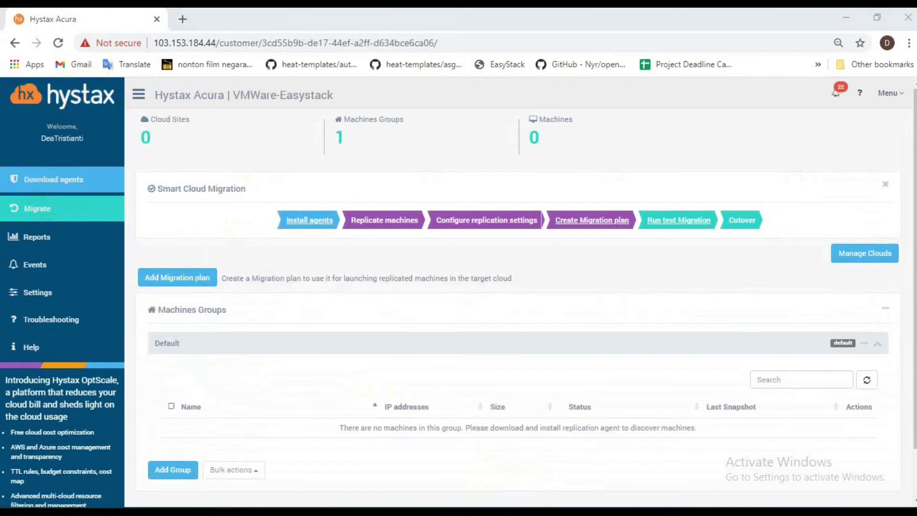
scroll(183, 373, "down", 1)
left_click(182, 371)
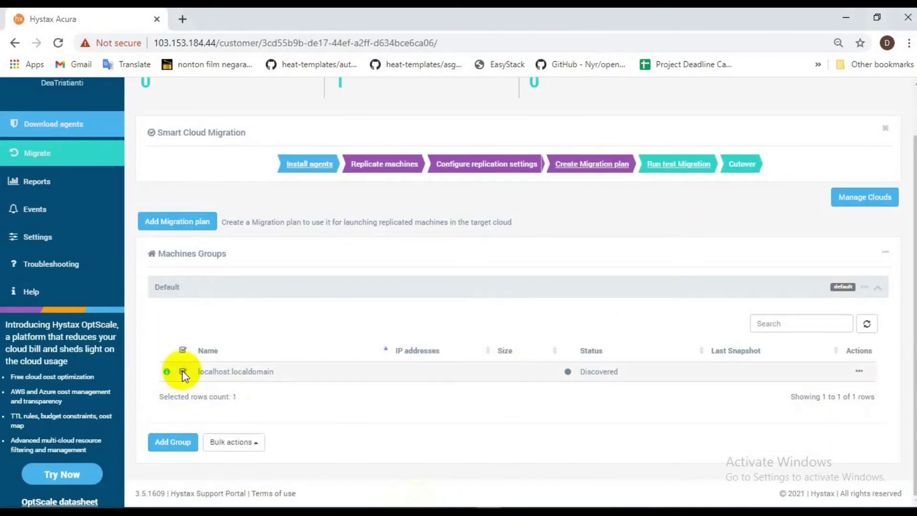
- Start replication of the localhost.localdomain machine
left_click(860, 372)
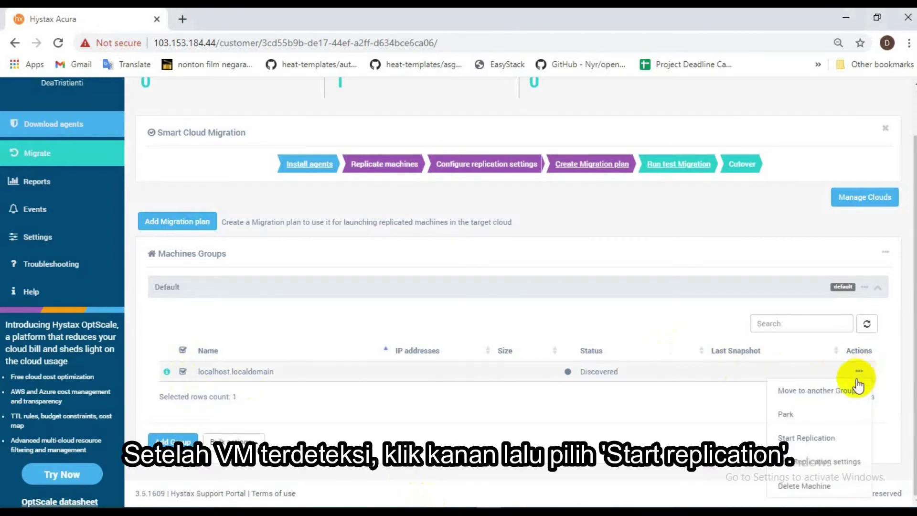
left_click(848, 438)
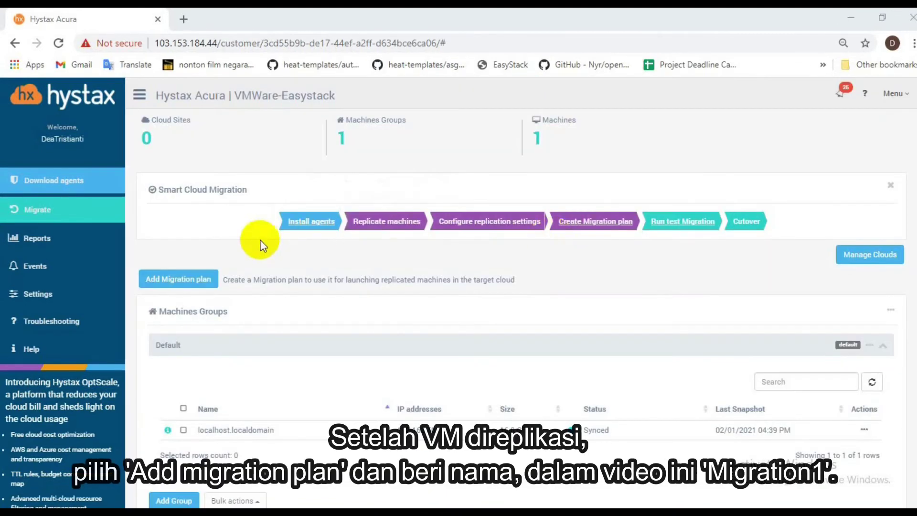
- Create a migration plan named Migration1
left_click(206, 279)
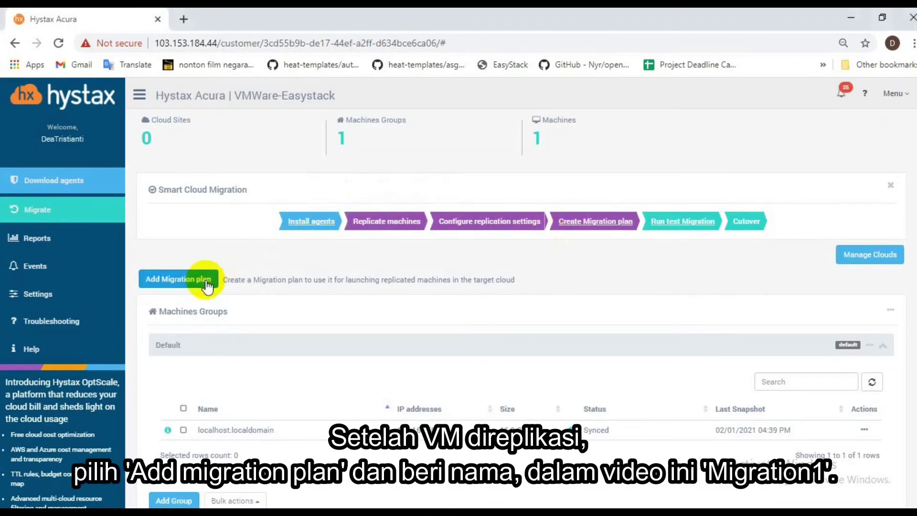
left_click(360, 143)
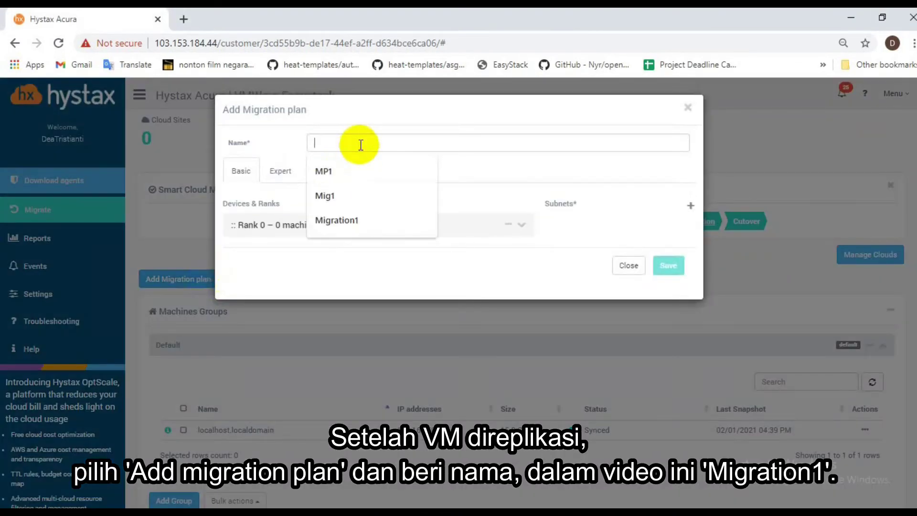
left_click(348, 223)
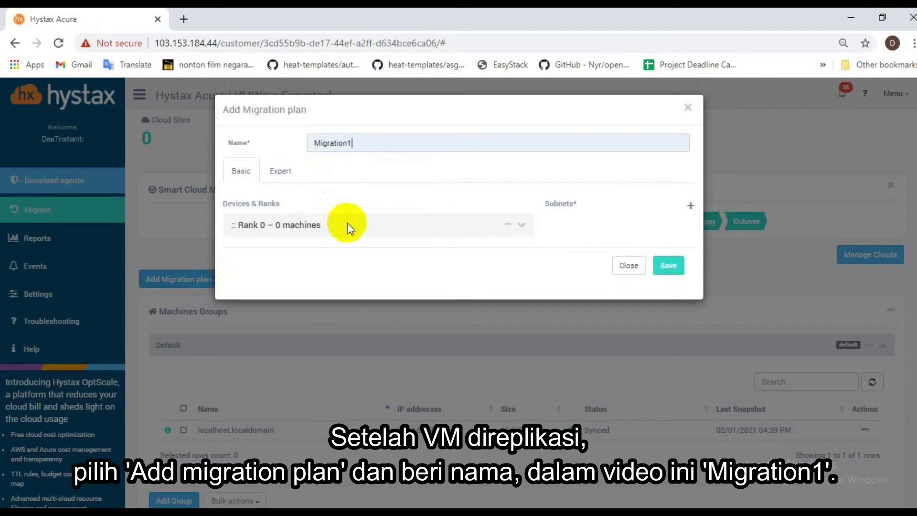
- Add the machine from the Default group to Rank 0 of the migration plan
left_click(522, 225)
left_click(507, 225)
mouse_move(513, 240)
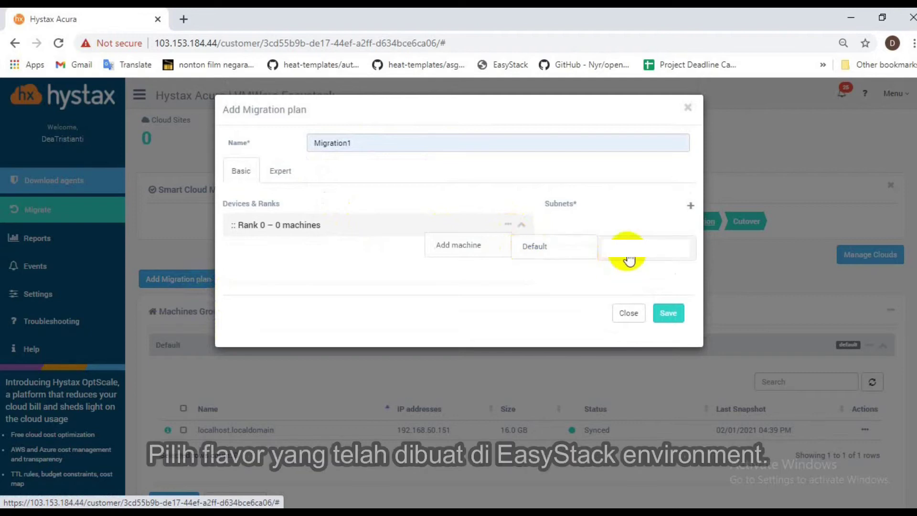
left_click(629, 258)
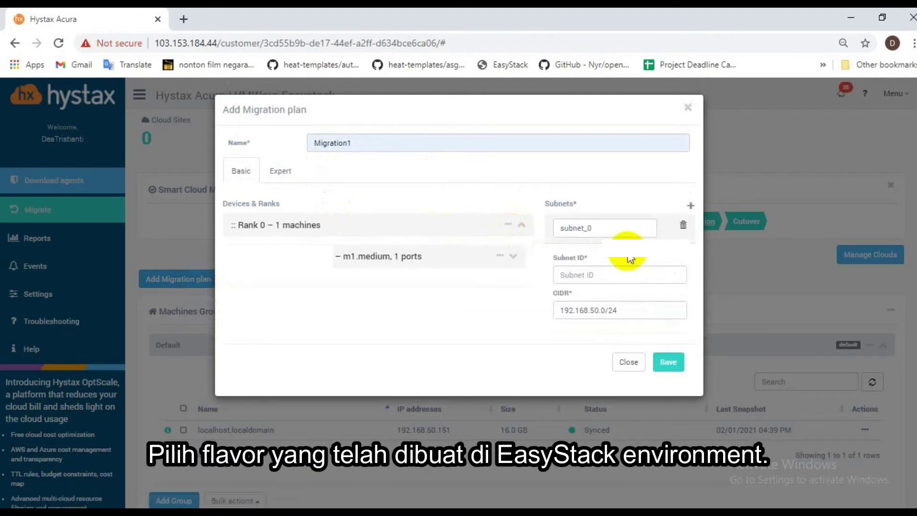
- Expand the added machine's settings and set its flavor name to deaflavor
left_click(514, 256)
left_click(462, 308)
key("BackSpace")
key("BackSpace")
key("BackSpace")
key("BackSpace")
key("BackSpace")
key("BackSpace")
key("BackSpace")
key("BackSpace")
key("BackSpace")
type("deaflavor")
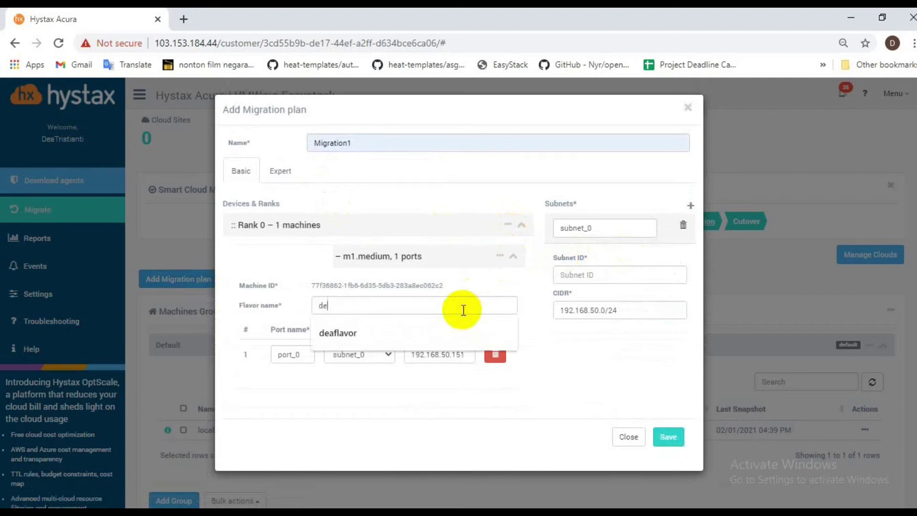
left_click(434, 333)
- Clear the existing port IP of the machine's port_0
left_click(471, 355)
key("BackSpace")
key("BackSpace")
key("BackSpace")
key("BackSpace")
key("BackSpace")
key("BackSpace")
key("BackSpace")
key("BackSpace")
key("BackSpace")
key("BackSpace")
key("BackSpace")
key("BackSpace")
key("BackSpace")
key("BackSpace")
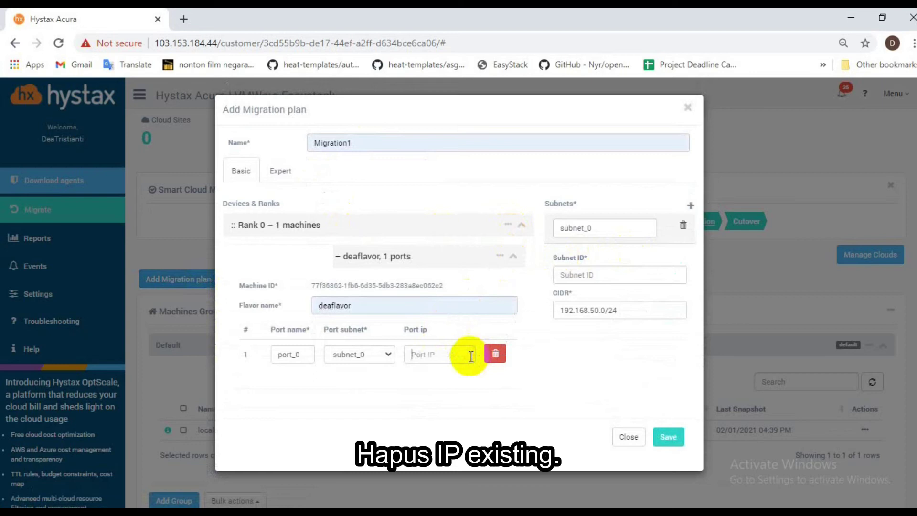
- Paste the EasyStack subnet ID into subnet_0, set its CIDR to 172.19.1.0/24, and save the migration plan
left_click(580, 273)
key("ctrl+v")
left_click_drag(631, 310, 540, 311)
type("172.19.1.0/24")
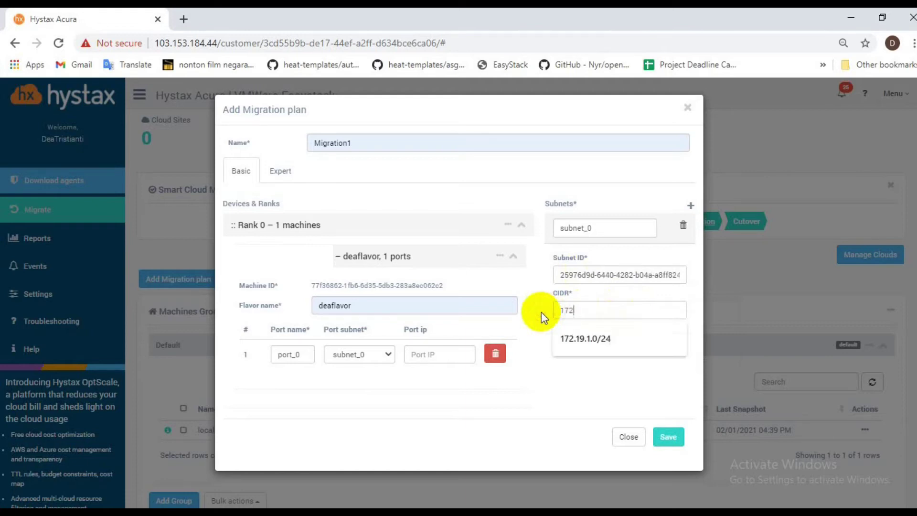
left_click(568, 335)
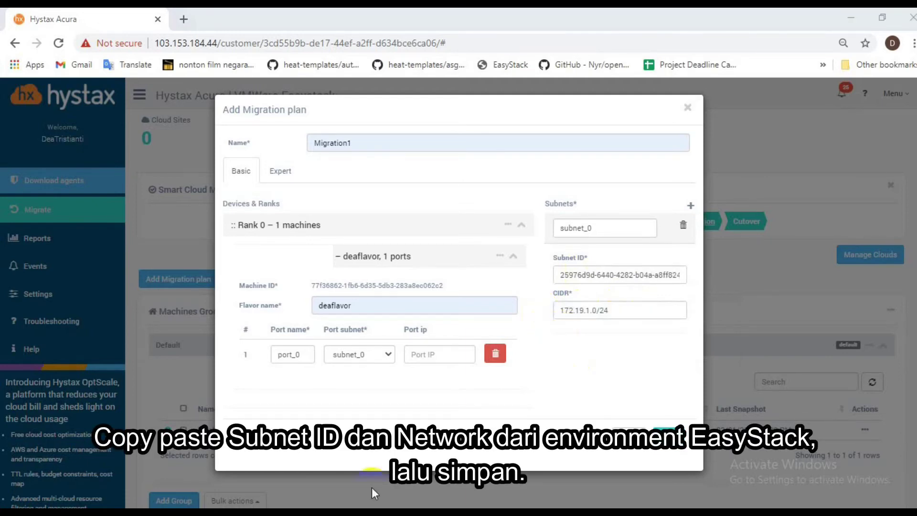
left_click(668, 436)
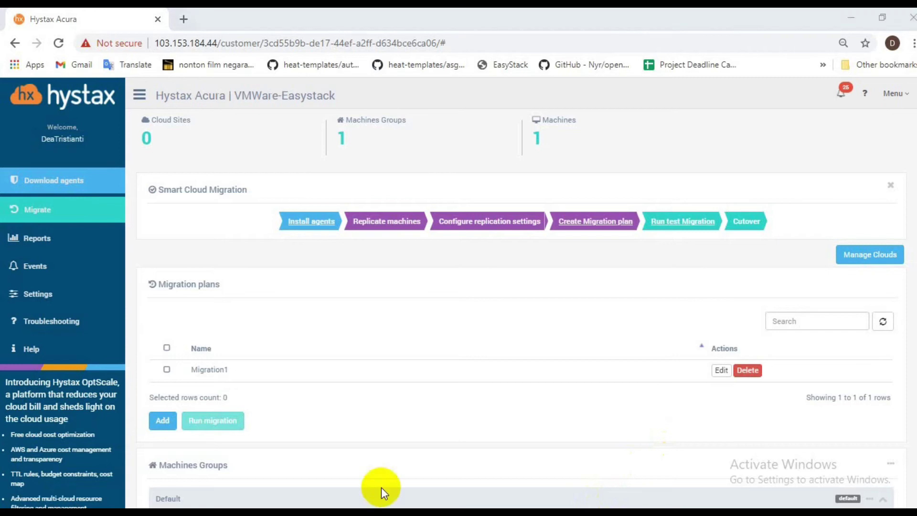
- Start a migration run with the Migration1 plan selected and proceed to the cloud site settings
left_click(166, 370)
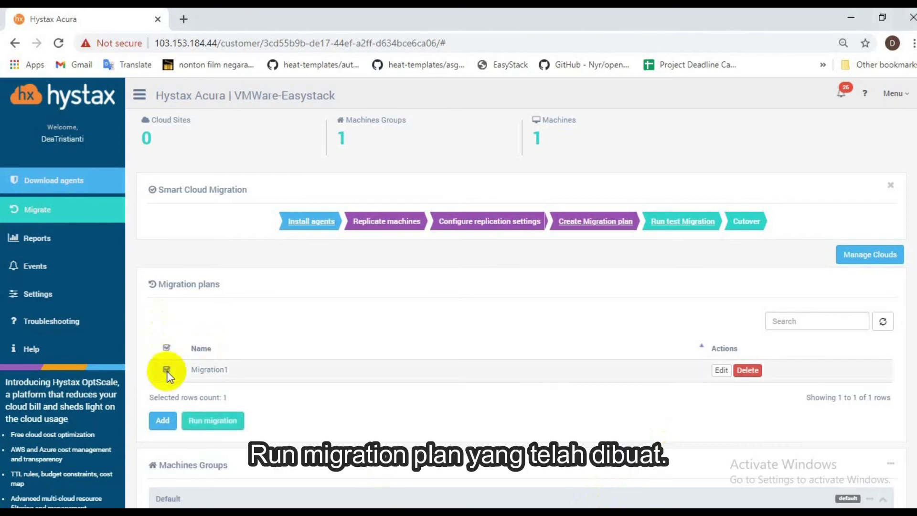
left_click(215, 427)
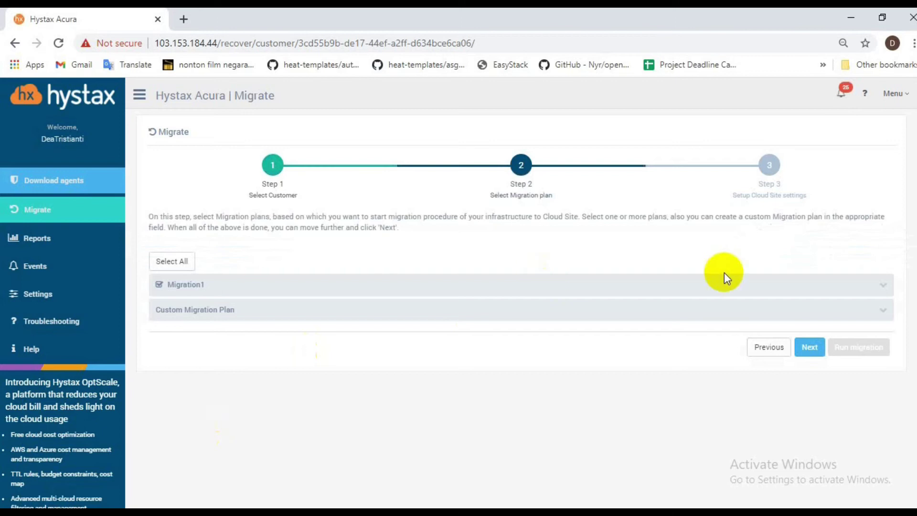
left_click(806, 347)
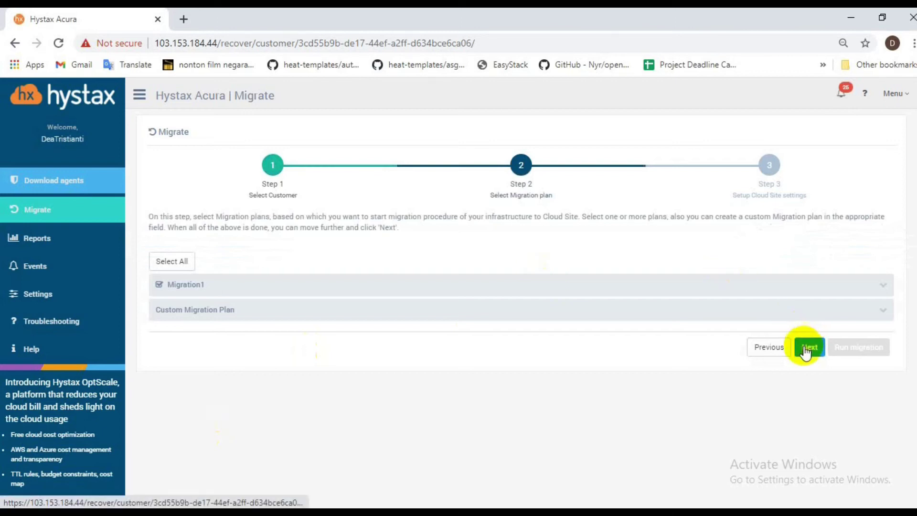
left_click(806, 348)
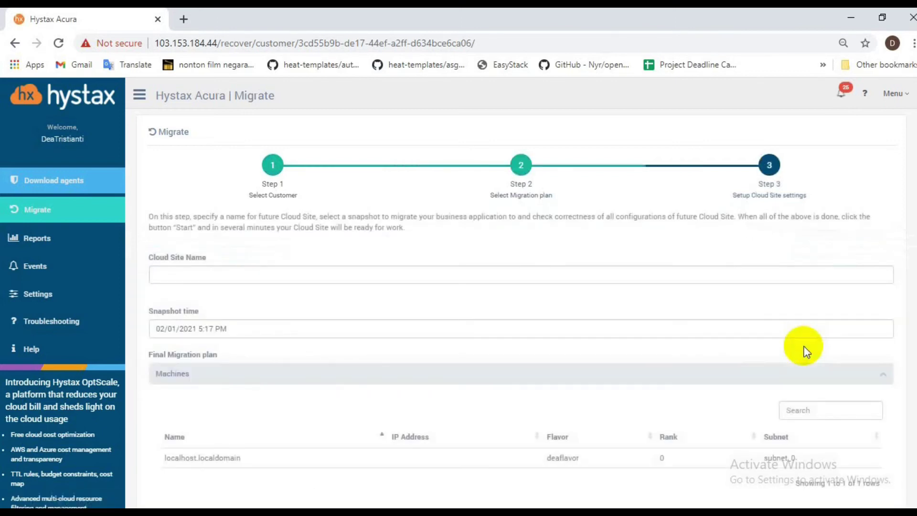
- Name the cloud site Easystack and run the migration
left_click(771, 275)
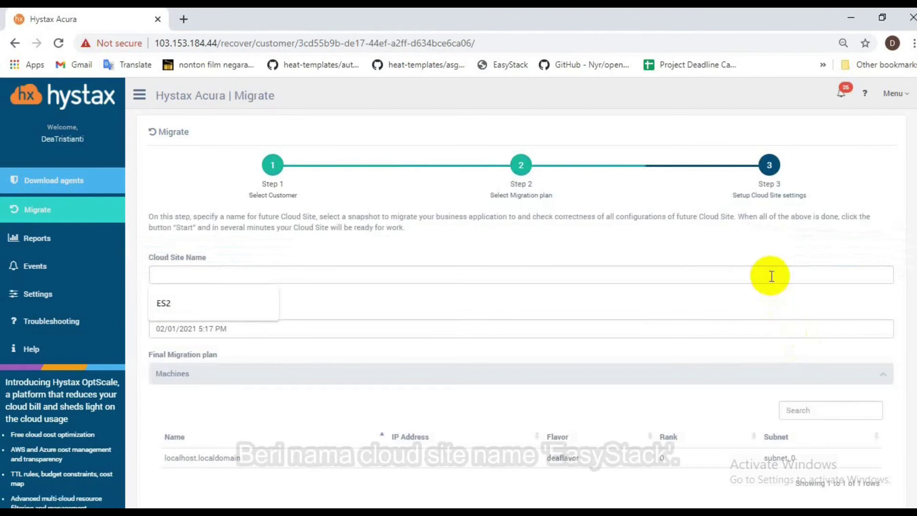
type("Easy")
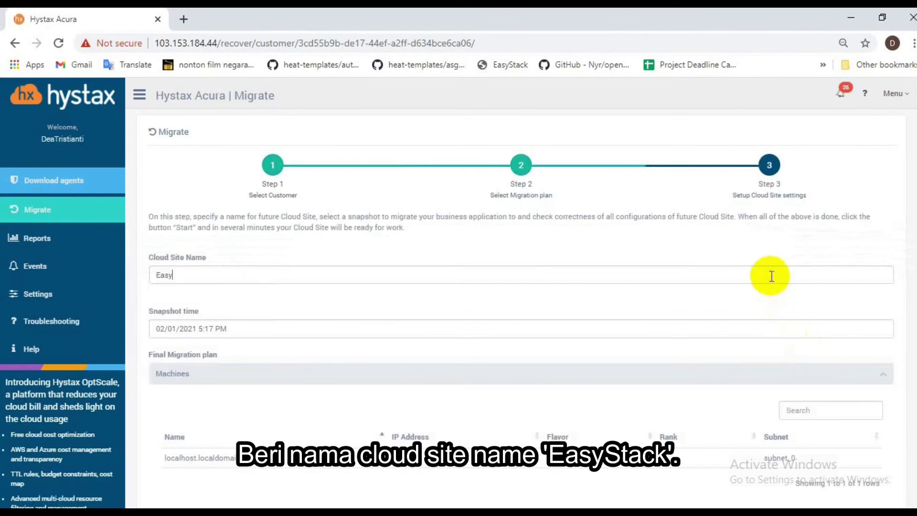
type("stack")
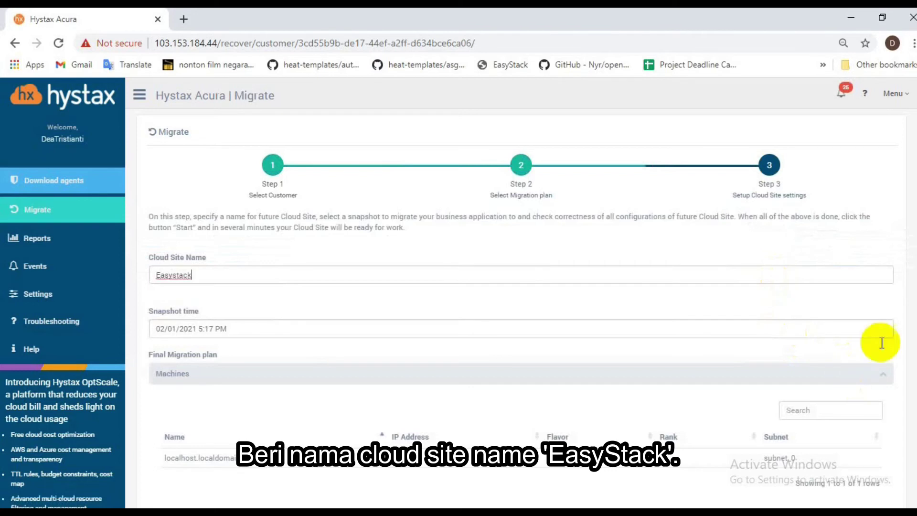
scroll(850, 375, "down", 2)
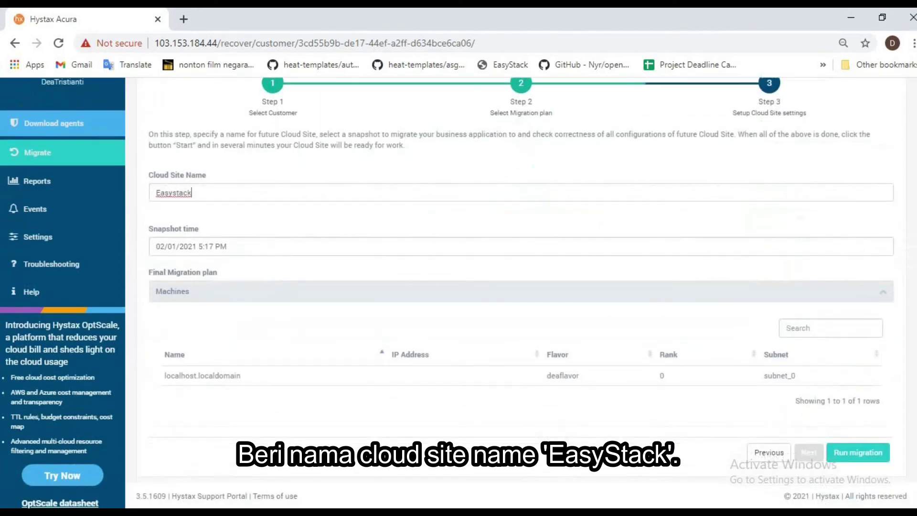
scroll(458, 292, "up", 1)
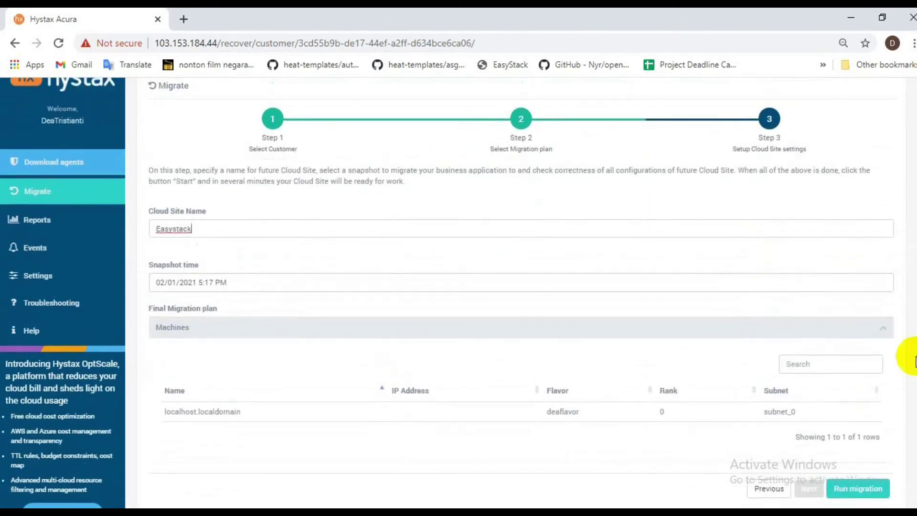
left_click(866, 490)
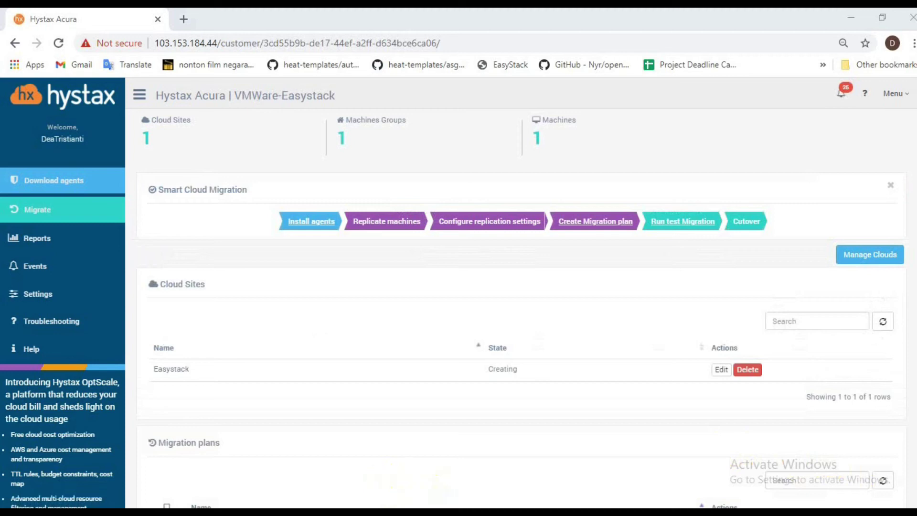
- Check the Easystack cloud site's state, and view the details of the localhost.localdomain instance in the EasyStack portal in a new browser tab
scroll(522, 293, "down", 5)
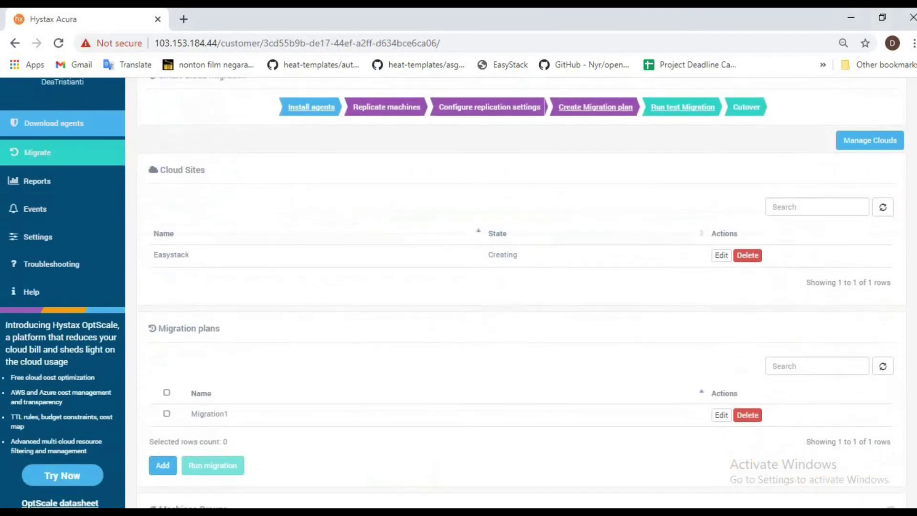
scroll(522, 293, "down", 1)
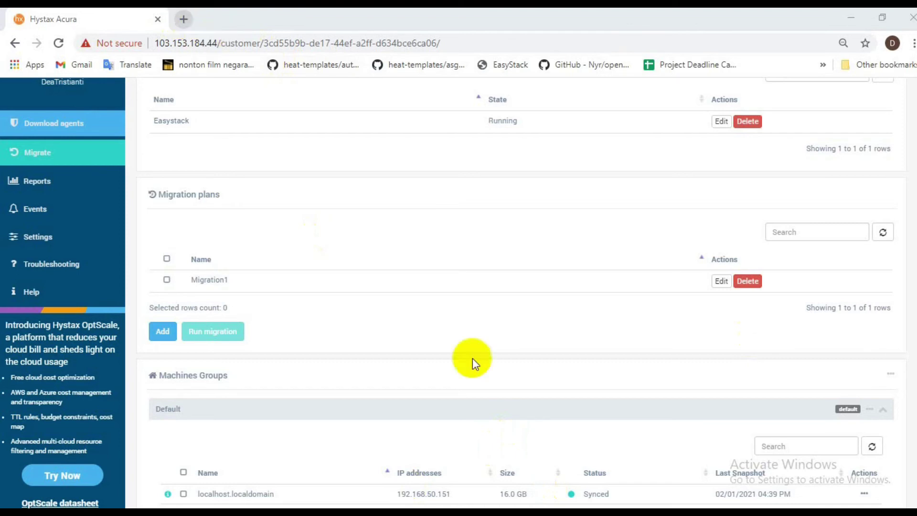
scroll(520, 294, "up", 1)
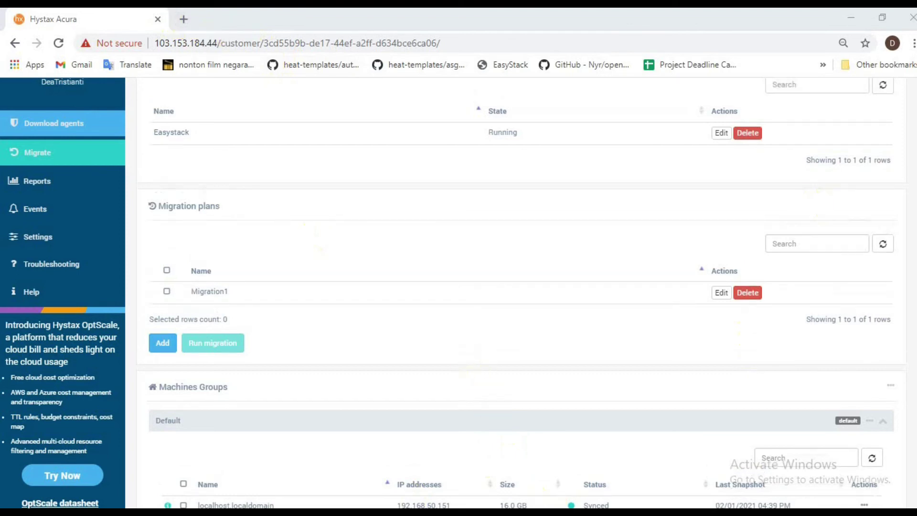
scroll(521, 294, "up", 4)
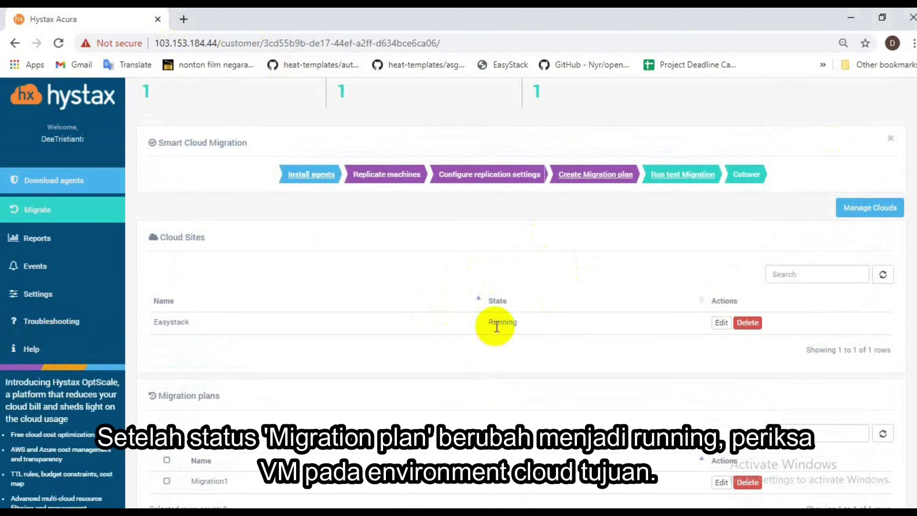
left_click(184, 19)
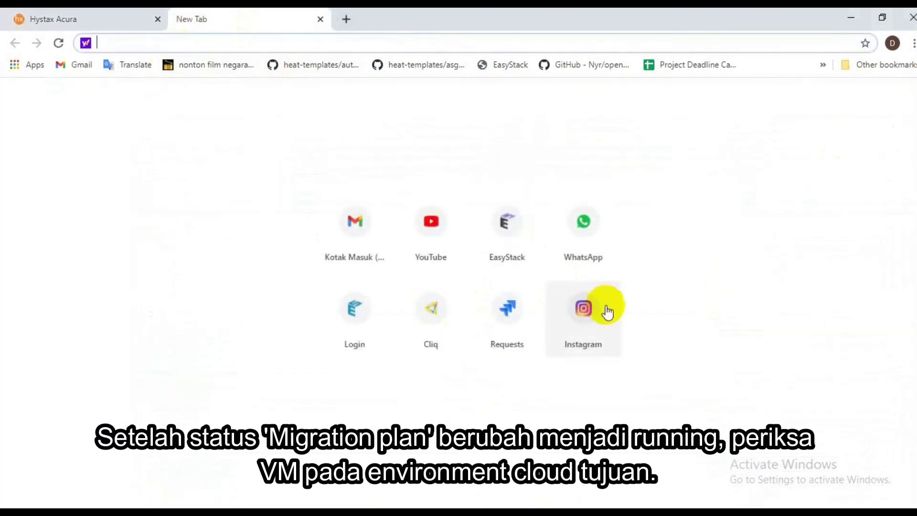
left_click(521, 241)
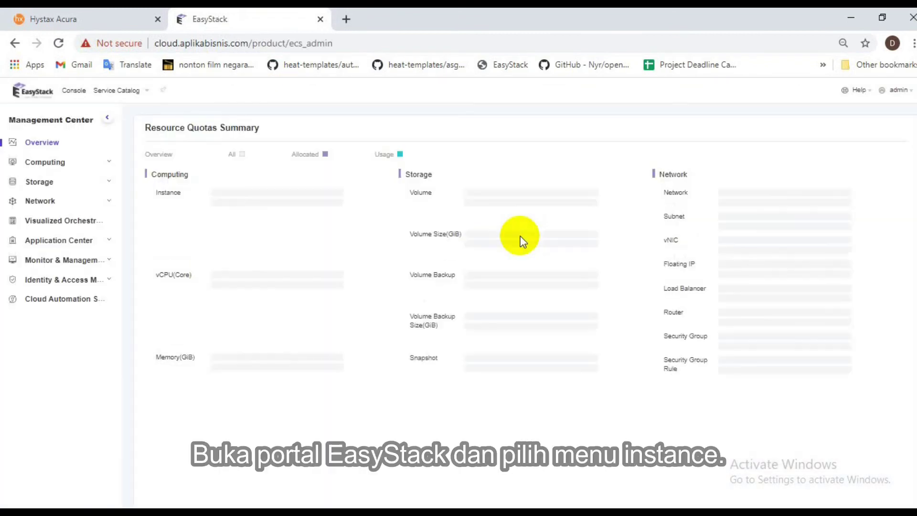
left_click(59, 164)
left_click(50, 178)
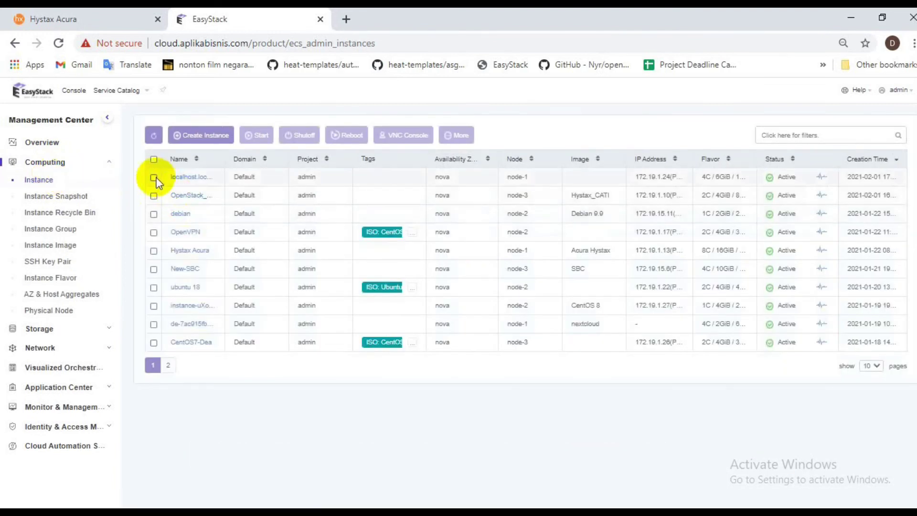
left_click(191, 176)
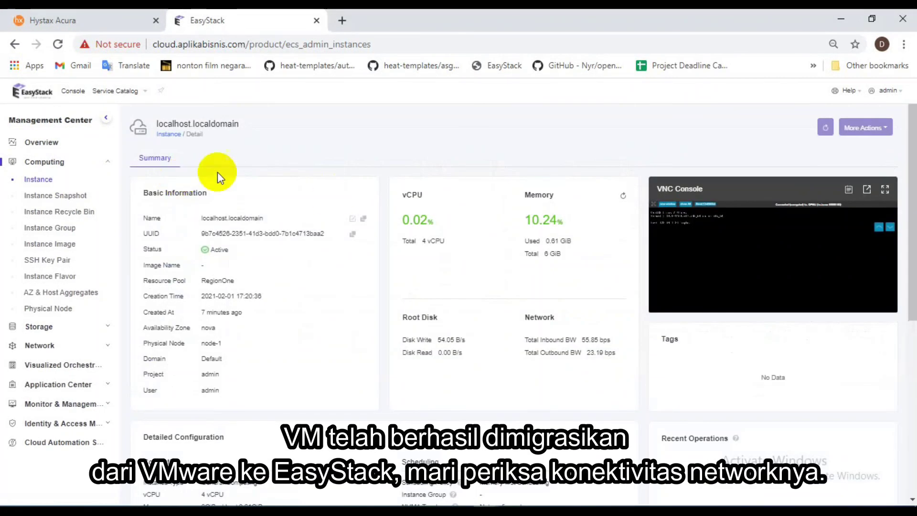
- Open the instance's VNC console in full screen and log in as root with the account password
left_click(884, 191)
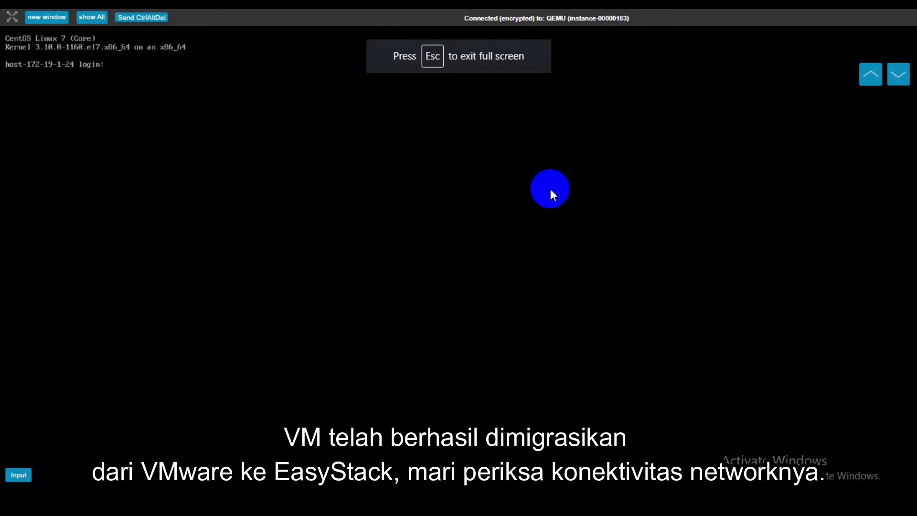
type("root")
key("Return")
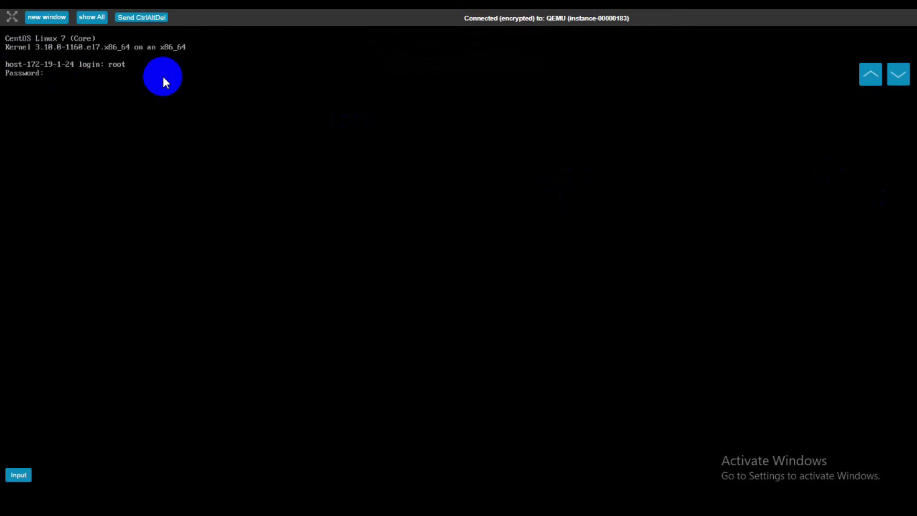
key("Return")
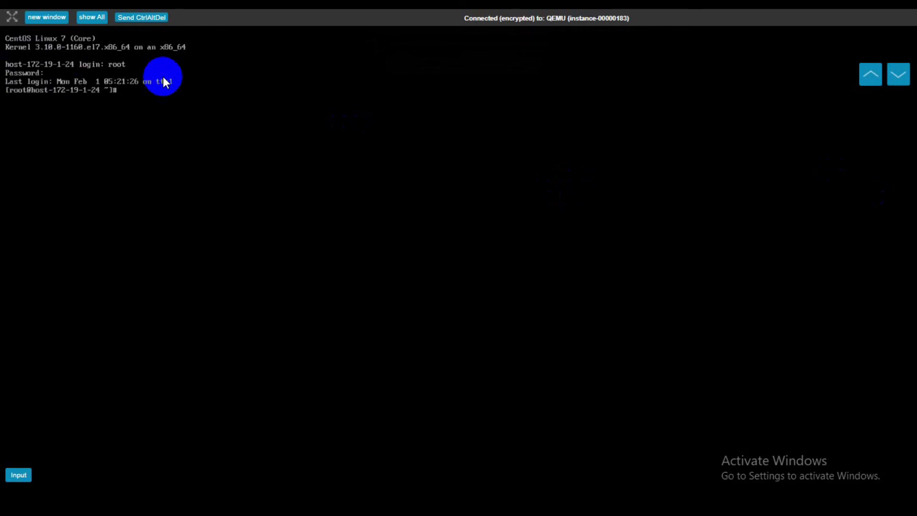
type("ping www.google.com")
key("Return")
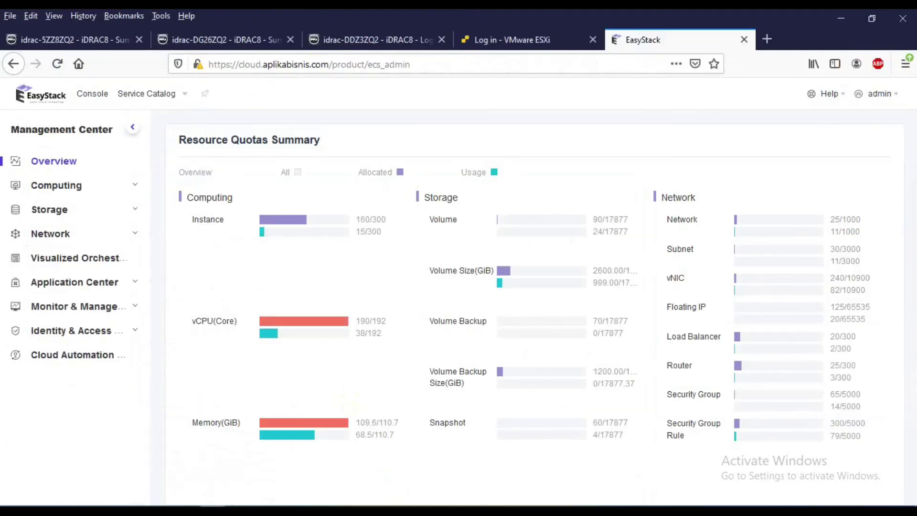
- Switch to the VMware ESXi login page and log in as root, re-entering the account password
left_click(485, 42)
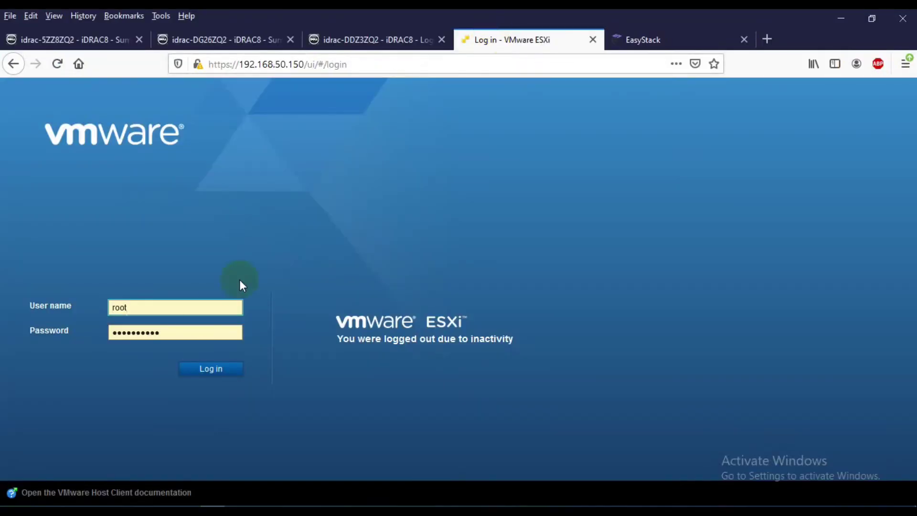
left_click(194, 332)
key("BackSpace")
key("BackSpace")
key("BackSpace")
key("BackSpace")
key("BackSpace")
key("BackSpace")
key("BackSpace")
key("BackSpace")
key("BackSpace")
key("BackSpace")
key("BackSpace")
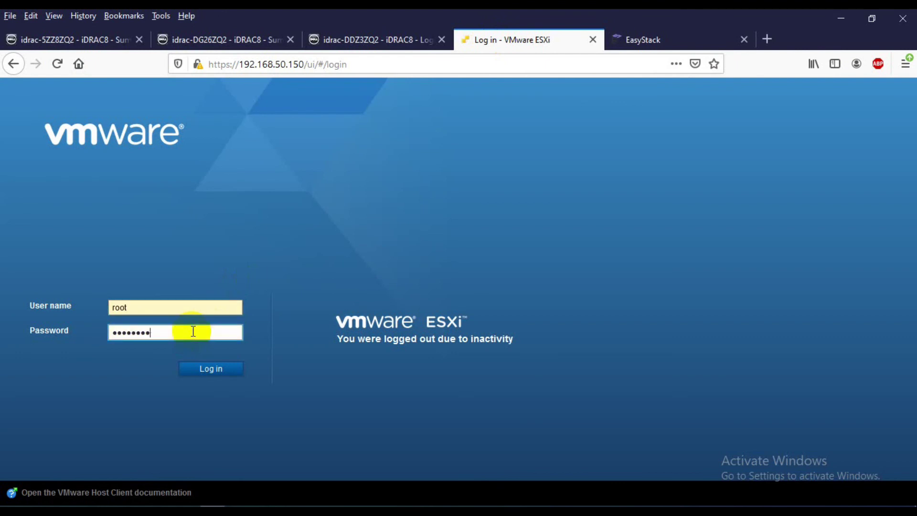
key("ctrl+v")
key("Return")
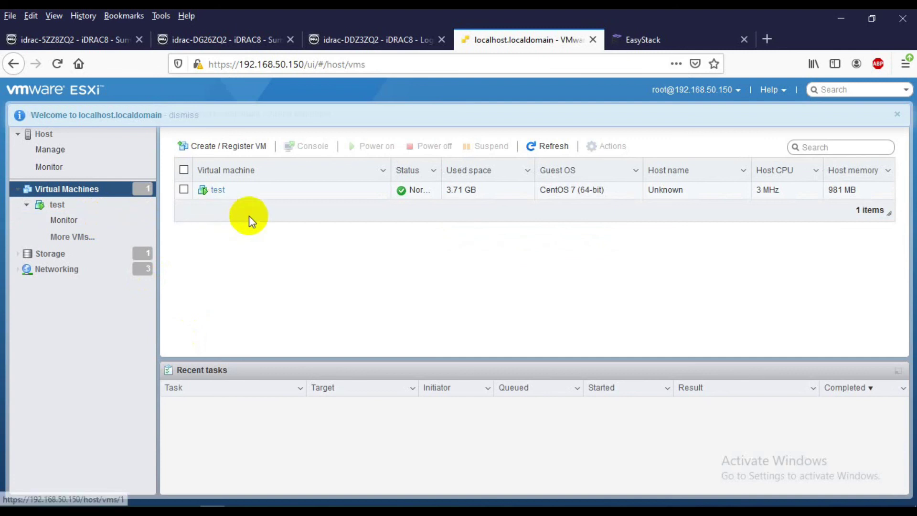
- Open the test virtual machine and examine its operating system and hardware configuration
left_click(221, 191)
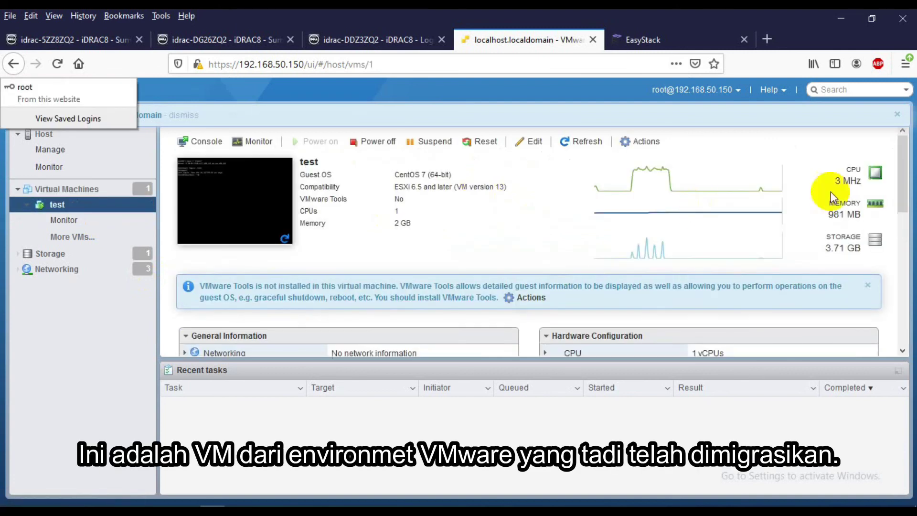
left_click_drag(901, 196, 895, 244)
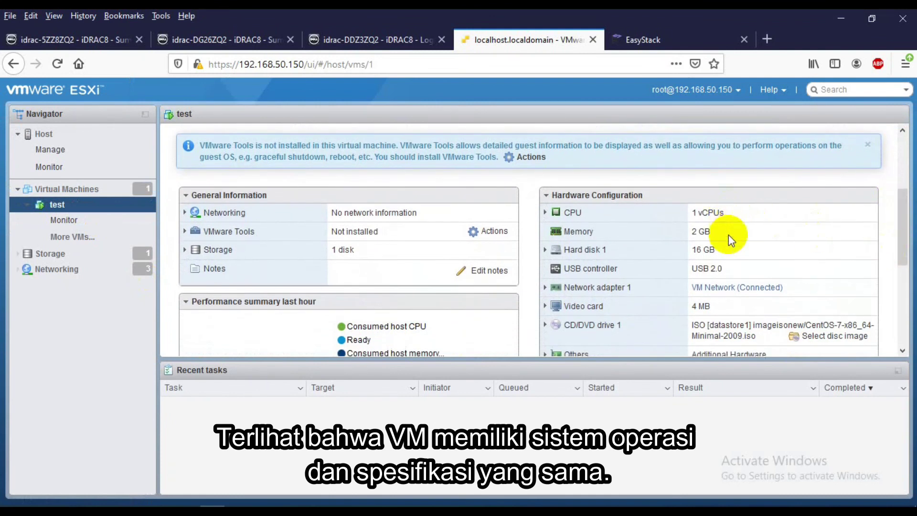